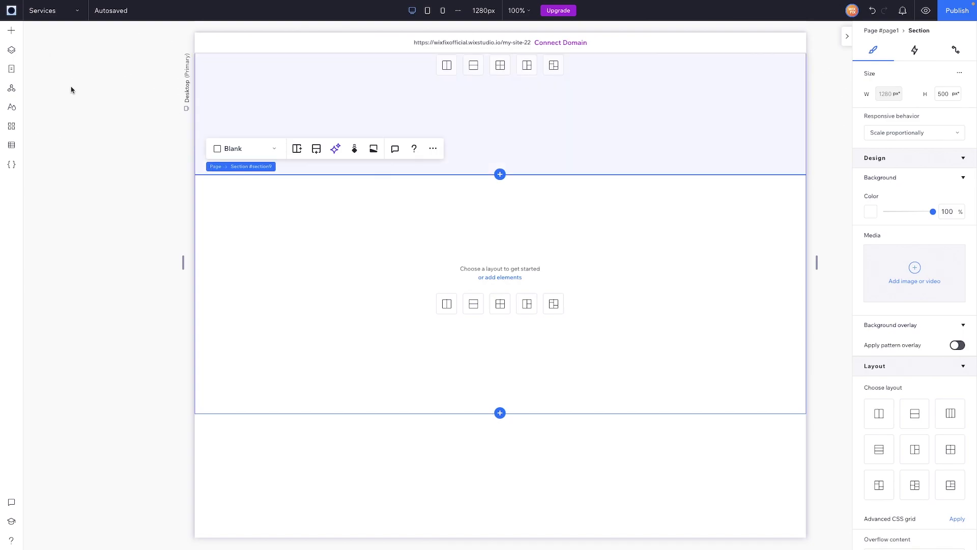
- Set the height of the selected blank section to 2000 px
left_click_drag(365, 413, 372, 549)
scroll(439, 346, "down", 5)
left_click_drag(434, 297, 455, 492)
left_click(945, 95)
double_click(945, 95)
type("2000")
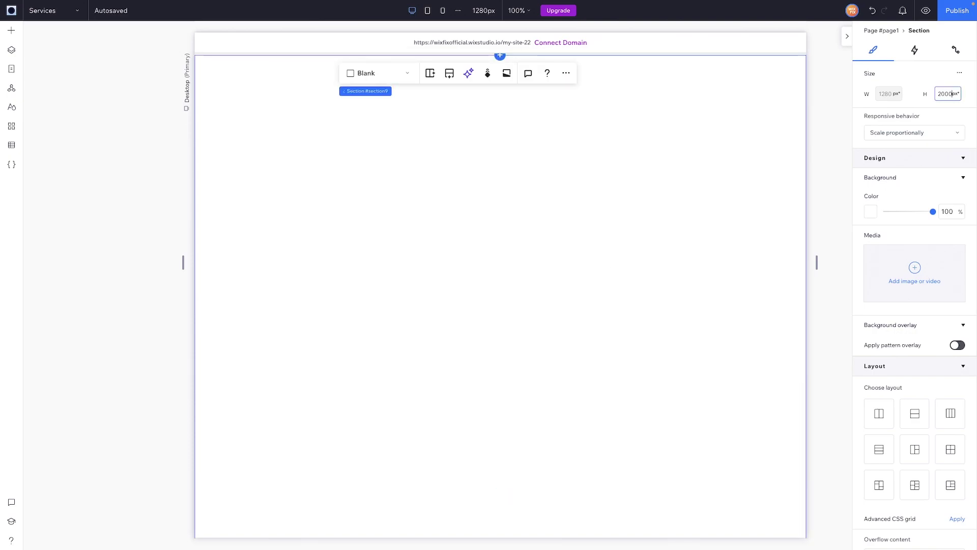
key("Return")
scroll(602, 231, "up", 2)
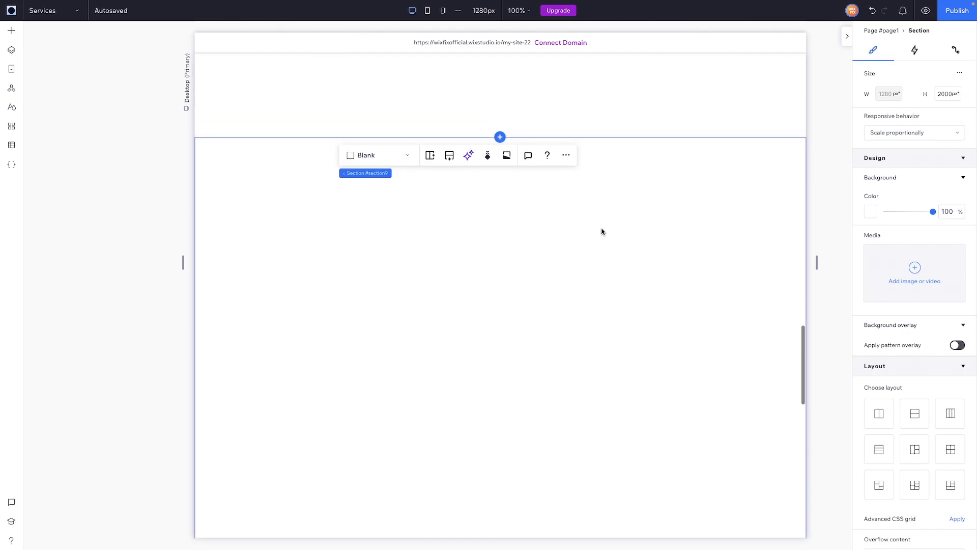
- Add a title near the top of the tall section reading "Check Out Our Latest Blogs"
left_click(9, 33)
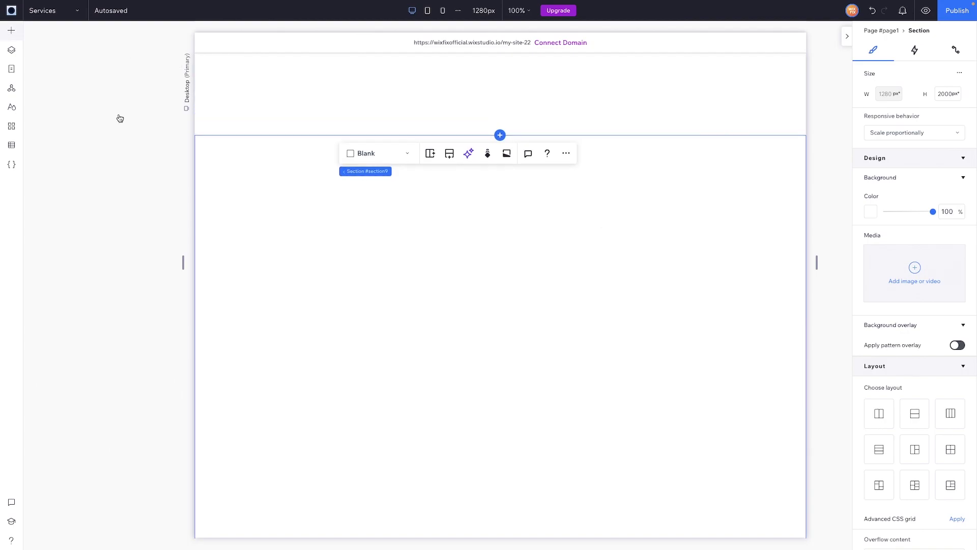
left_click_drag(173, 83, 567, 206)
left_click(356, 196)
double_click(382, 202)
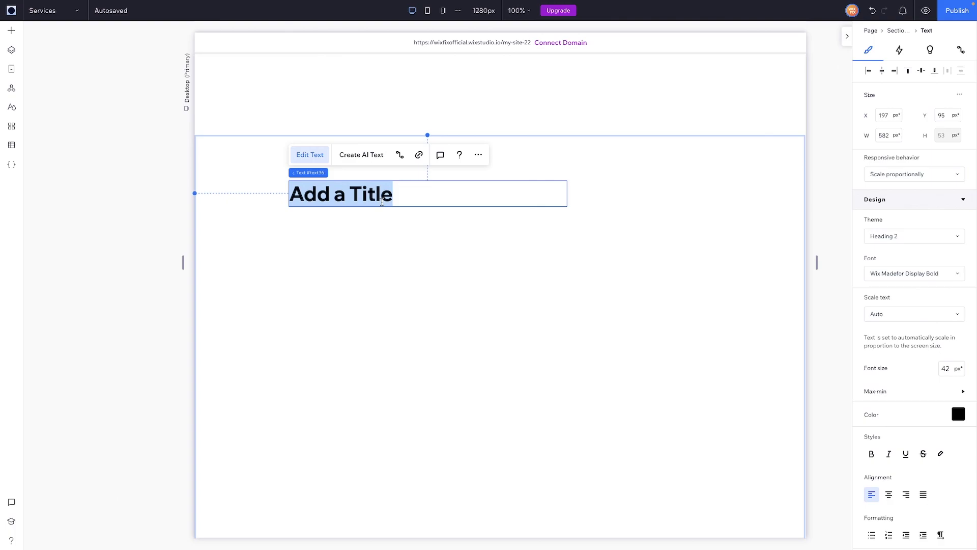
type("Check")
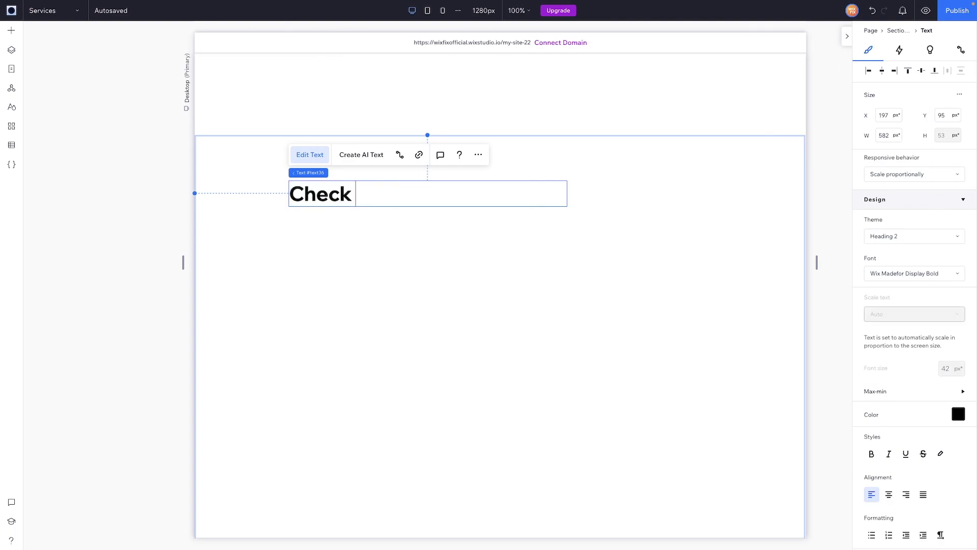
type(" Out Our Latest")
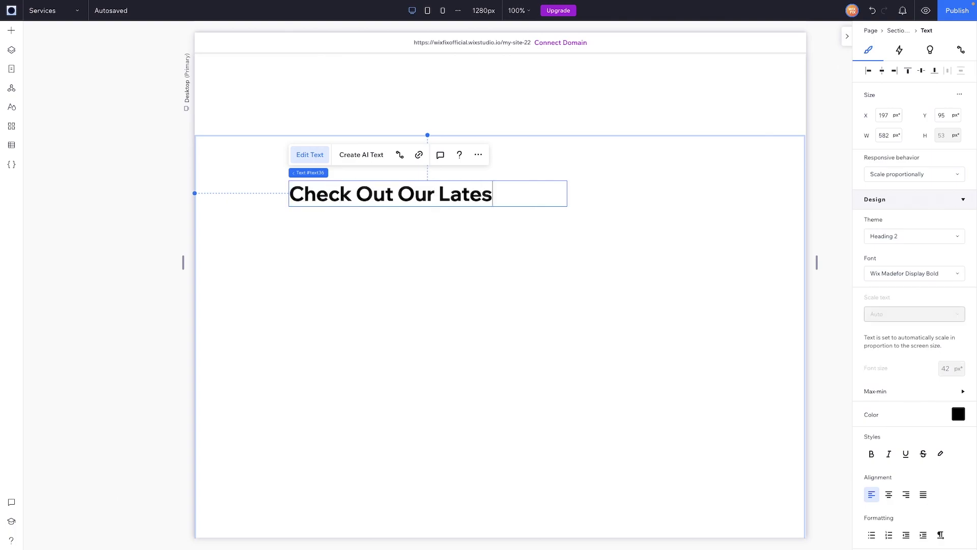
left_click(326, 219)
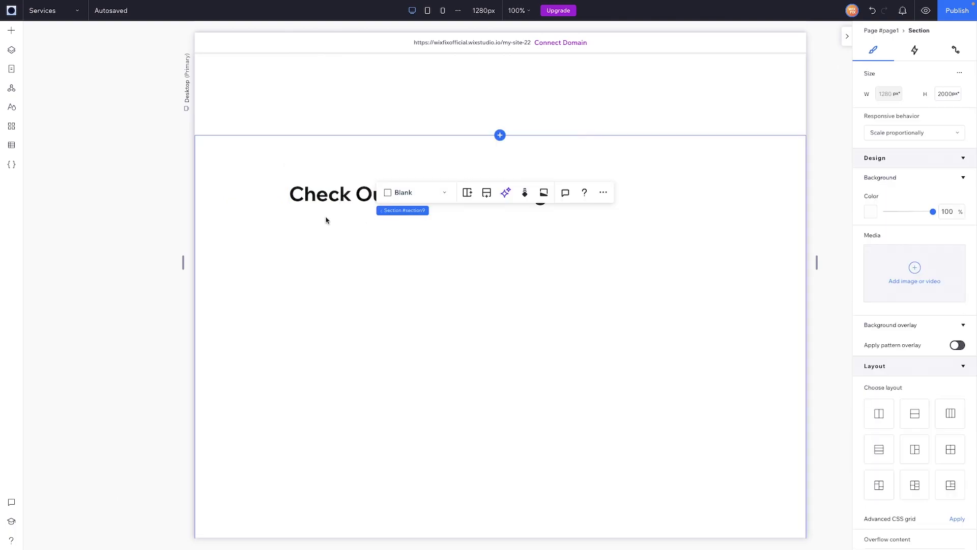
- Add a three-card repeater to the section below the title
left_click(12, 32)
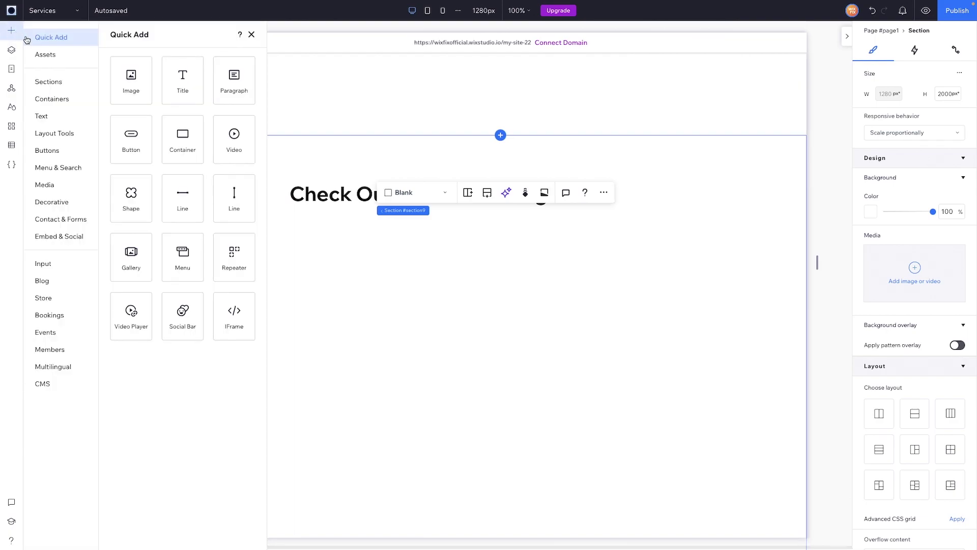
left_click(50, 134)
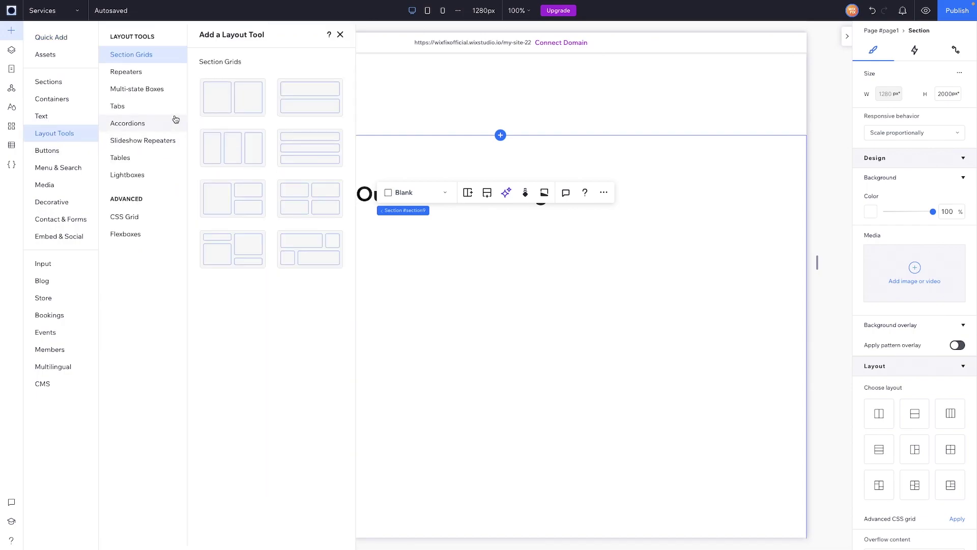
left_click(123, 72)
left_click_drag(261, 107, 492, 321)
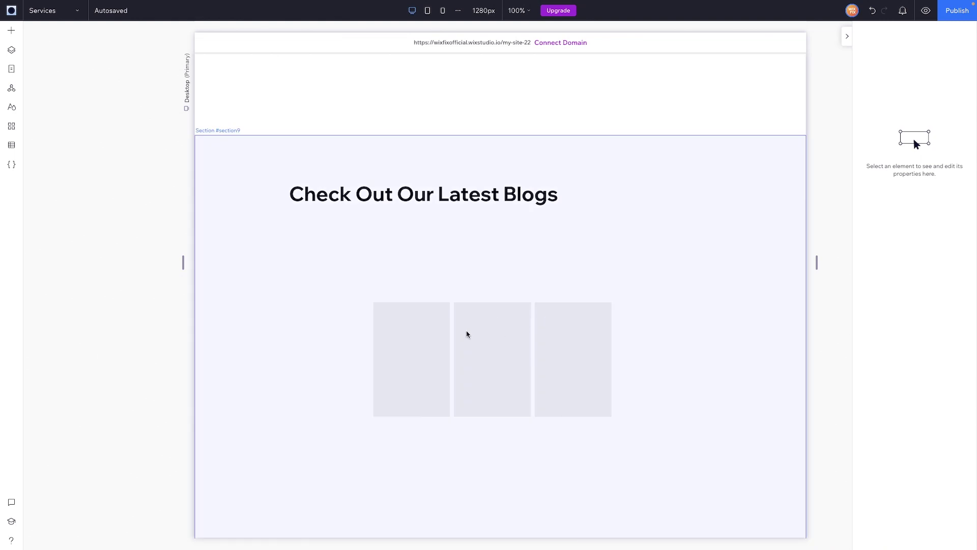
- Extend the repeater to the title's left edge, about 676 px wide, and move it up to about Y 208 px
left_click(388, 328)
left_click_drag(374, 355, 290, 345)
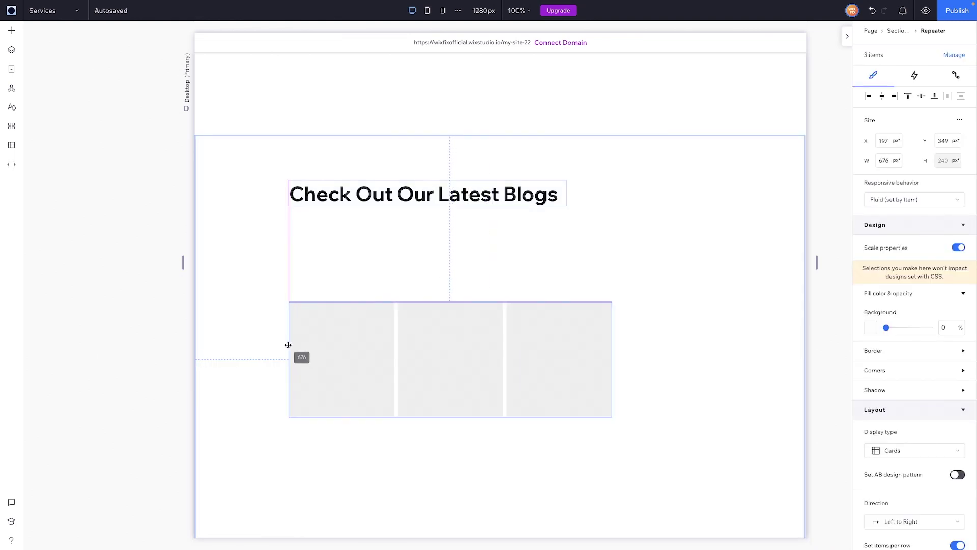
left_click_drag(289, 345, 288, 345)
left_click_drag(293, 307, 292, 240)
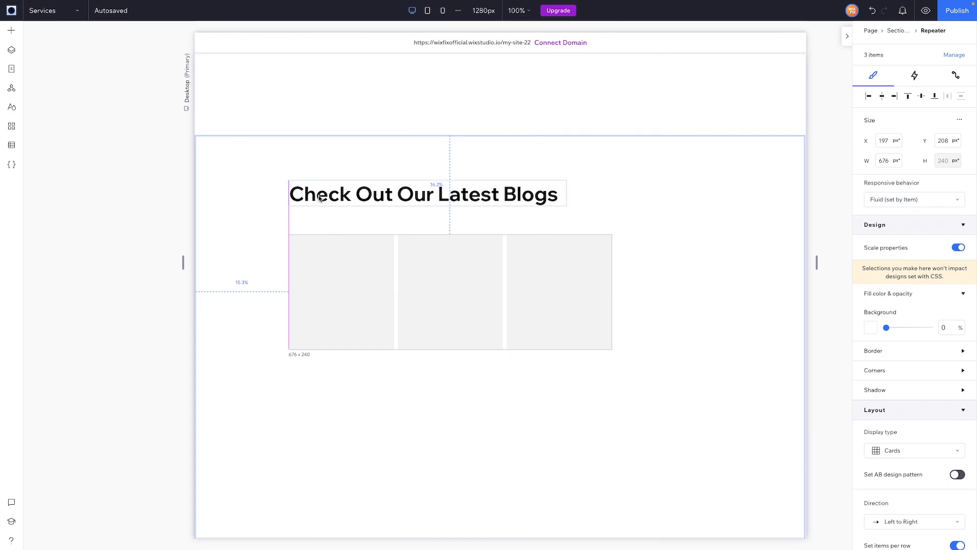
- Set the repeater's width to 1280 px so that it runs past the section's right edge
left_click(890, 163)
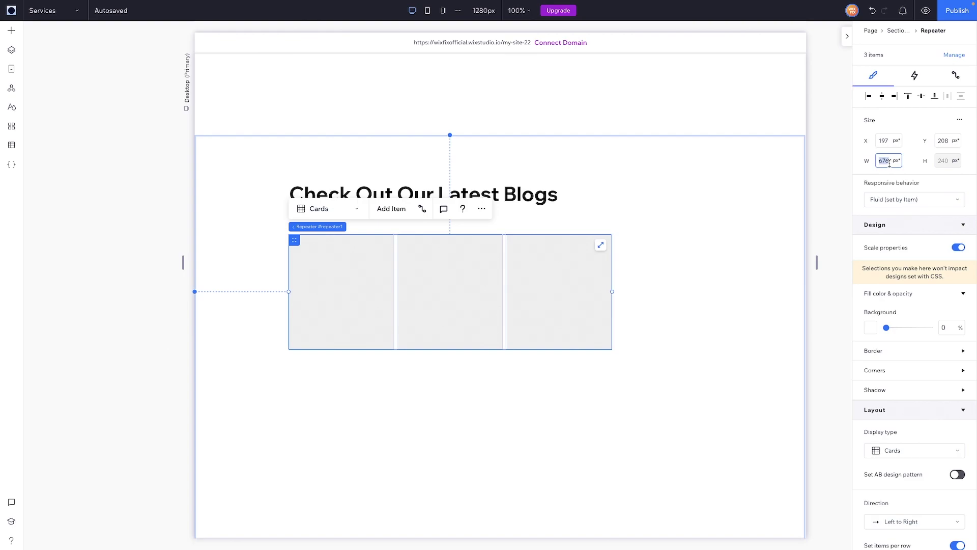
type("1280")
key("Return")
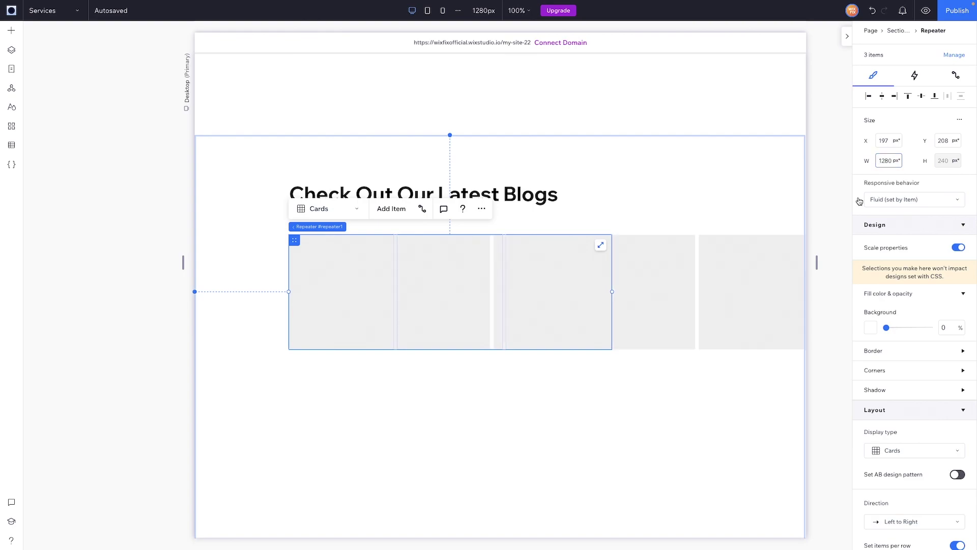
left_click(570, 411)
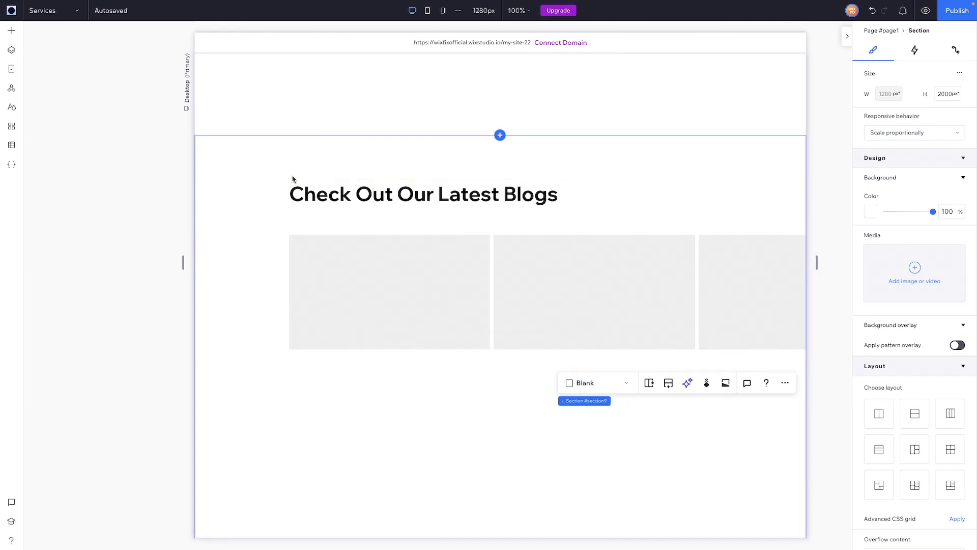
- Set the section's overflow content to Hide
left_click(233, 158)
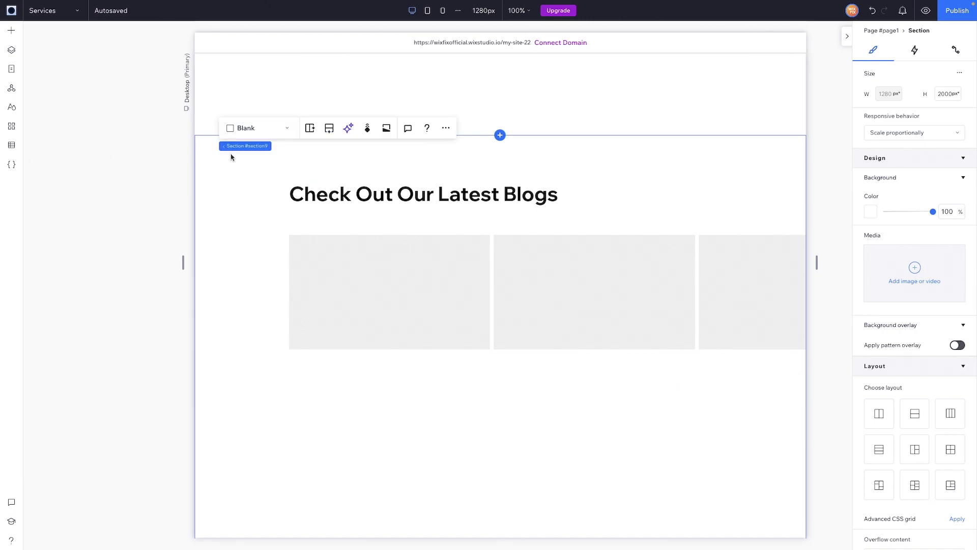
scroll(902, 327, "down", 5)
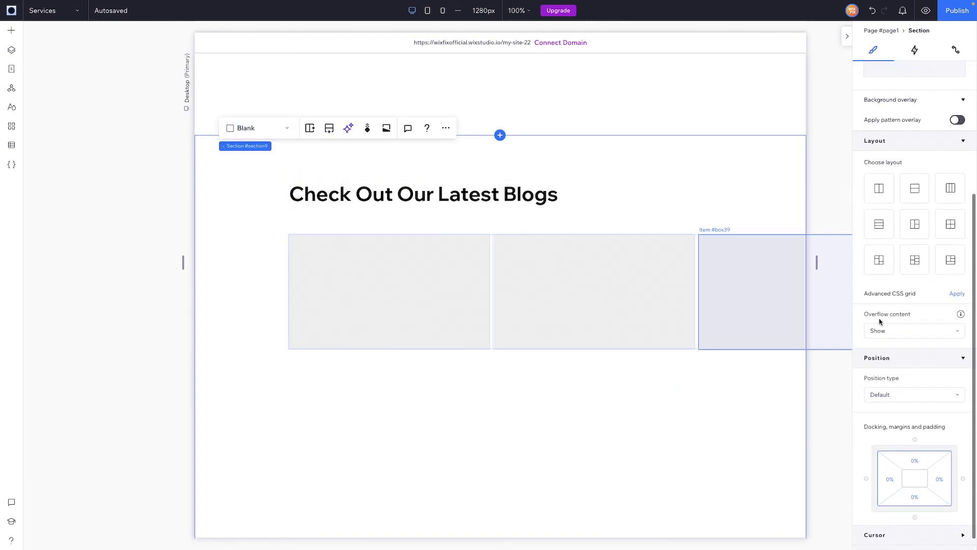
left_click(904, 331)
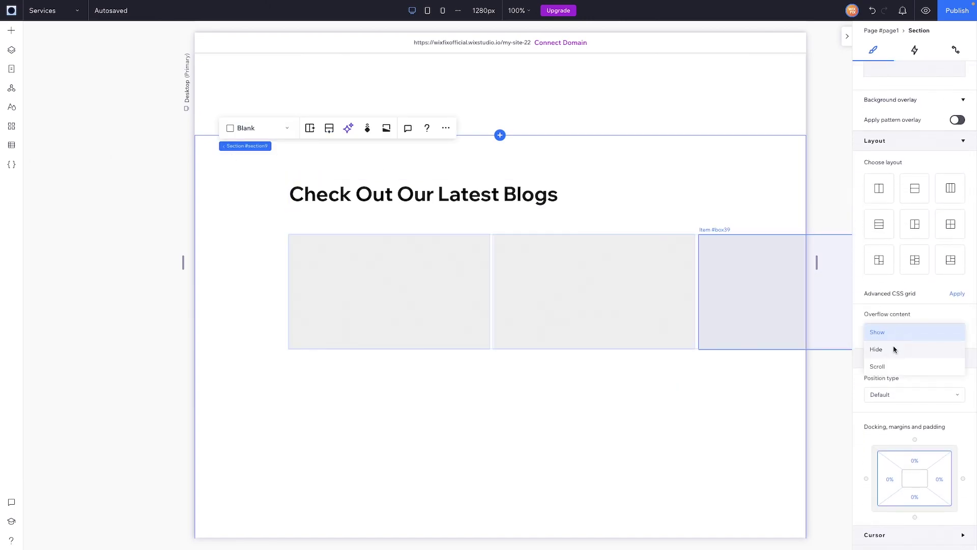
left_click(893, 349)
left_click(664, 418)
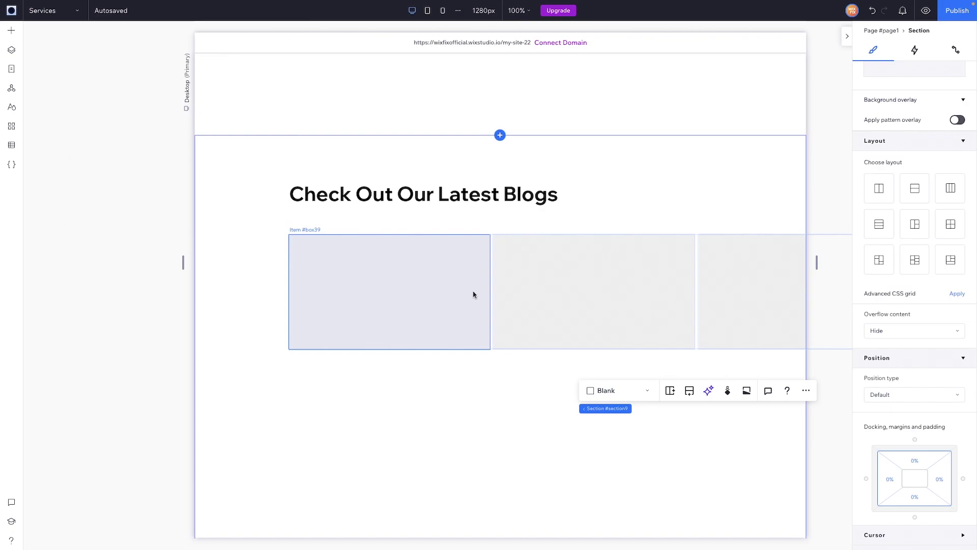
- Set the repeater to 4 items per row with horizontal and vertical gaps of 40 px
left_click(307, 229)
left_click(329, 227)
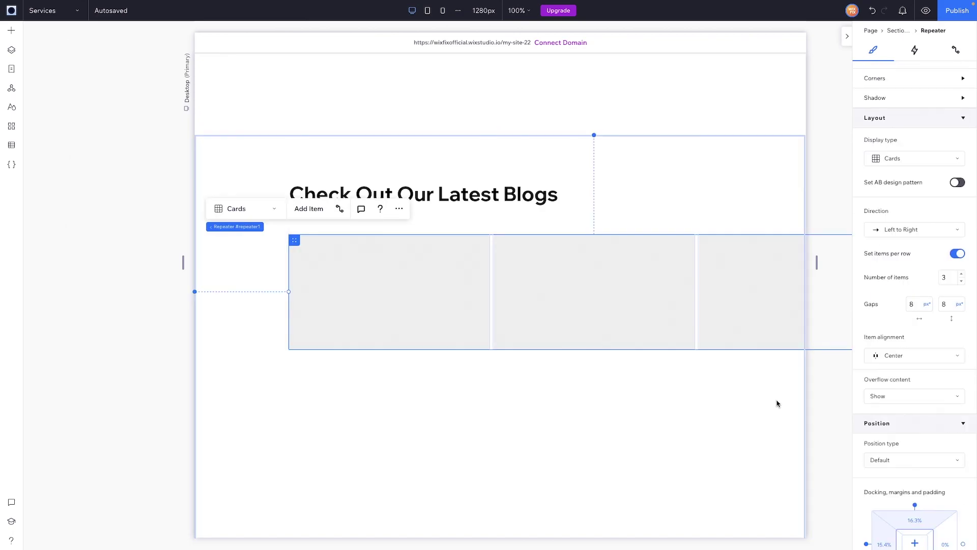
scroll(938, 395, "down", 1)
scroll(938, 395, "up", 2)
left_click(961, 319)
left_click(916, 351)
type("40")
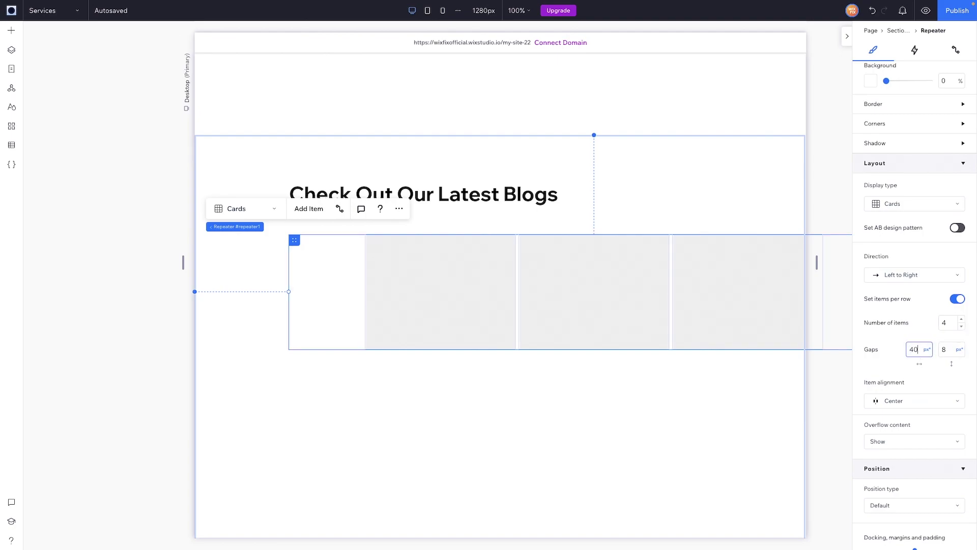
key("Tab")
type("40")
key("Return")
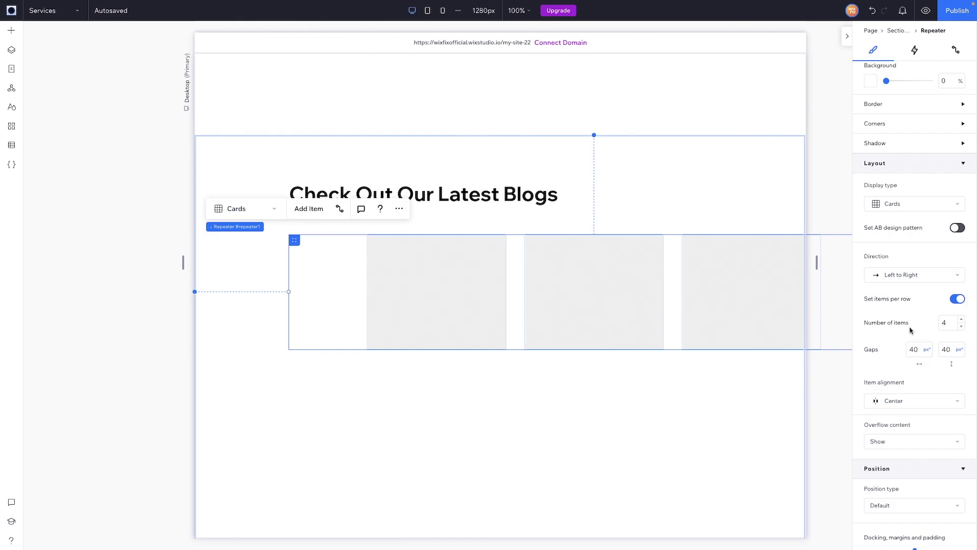
- Align the repeater's items to the left and lengthen the cards to about 433 px high
left_click(895, 400)
left_click(885, 365)
left_click(891, 402)
left_click(887, 386)
left_click(345, 279)
left_click_drag(358, 349, 354, 445)
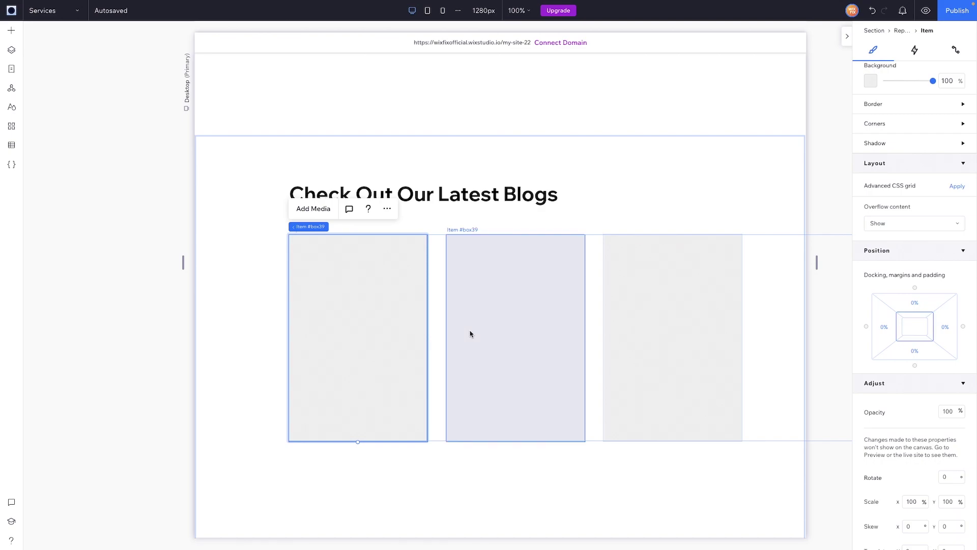
- Change the repeater cards' background fill to the white theme color #FFFFFF
scroll(926, 185, "up", 3)
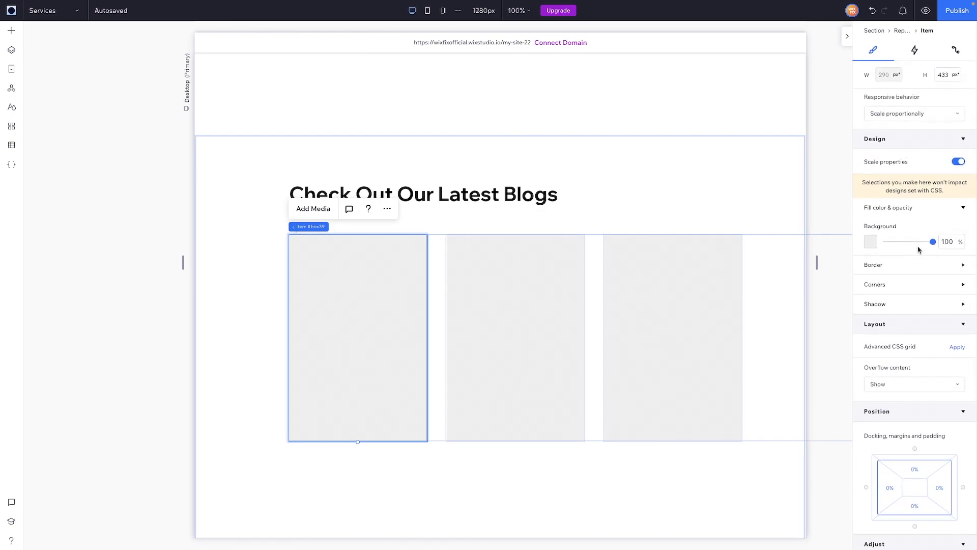
left_click(873, 245)
left_click(882, 301)
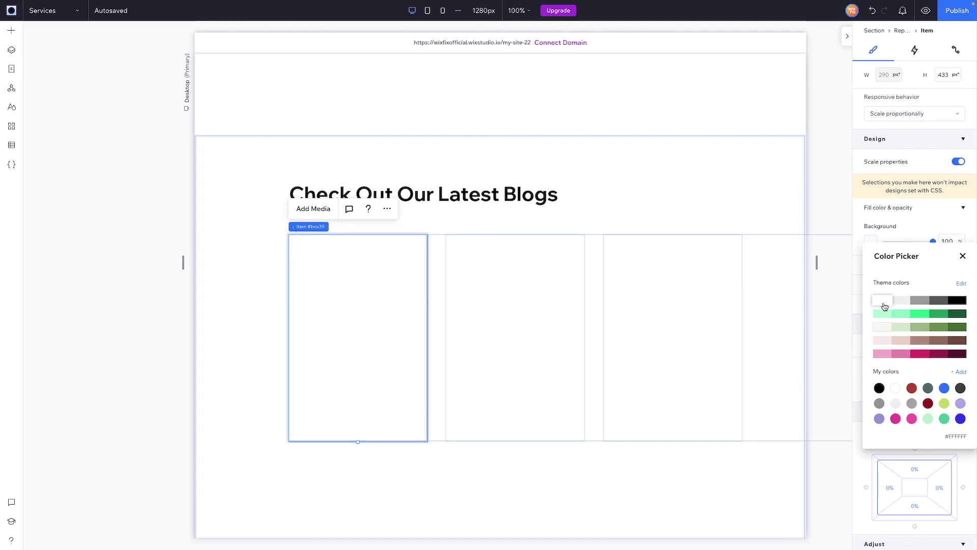
left_click(961, 256)
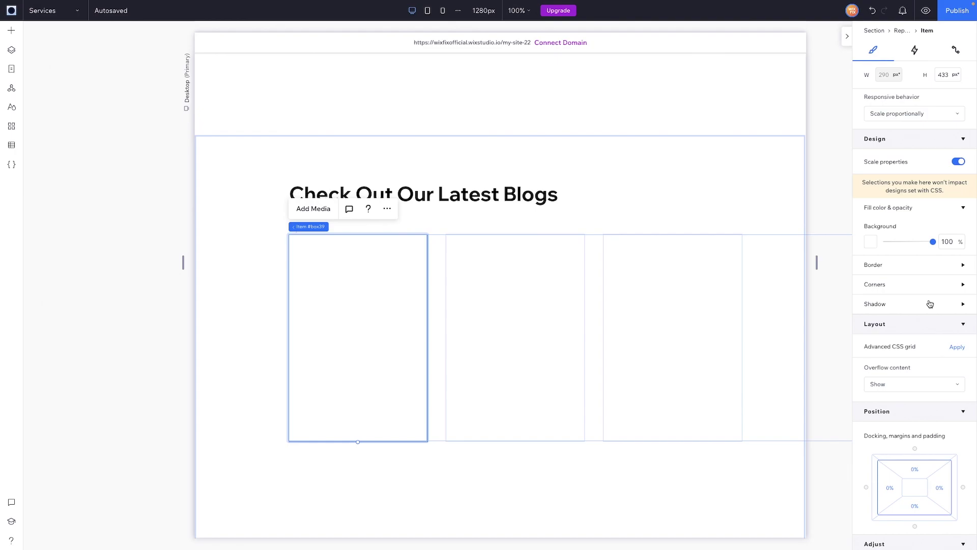
- Set the cards' border opacity to about 26% and round all their corners to a 28 px radius
left_click(883, 266)
left_click_drag(891, 300, 898, 302)
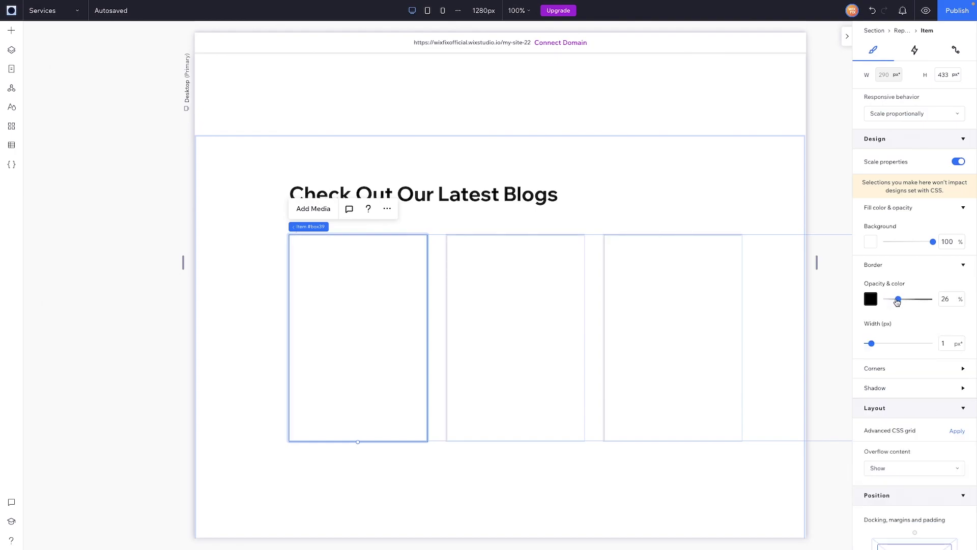
left_click(874, 371)
left_click(874, 401)
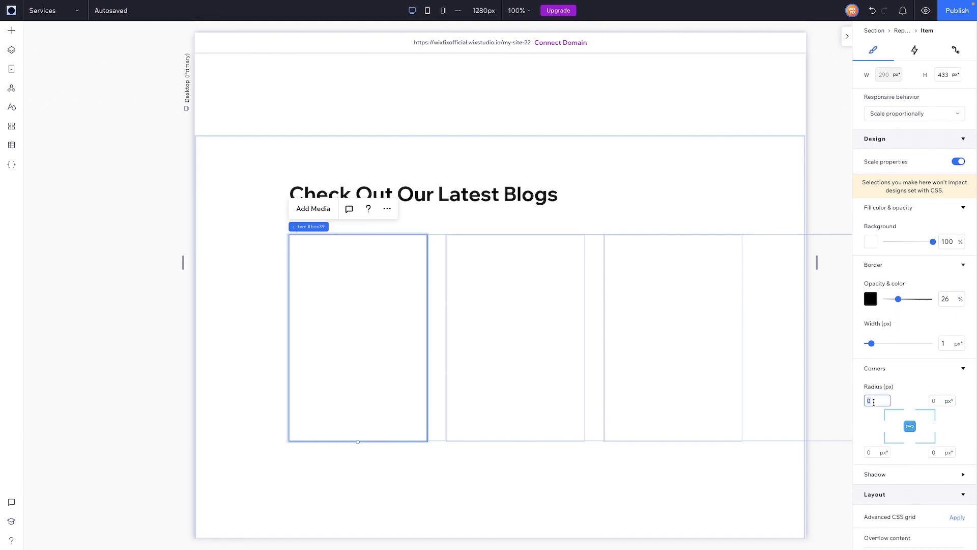
type("28")
key("Return")
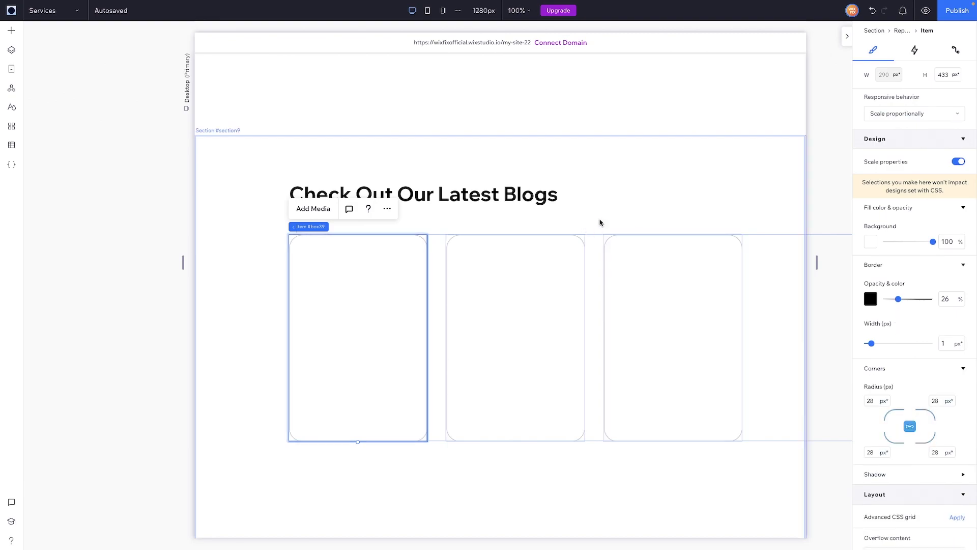
- Place an image in the upper part of the first repeater card and give it a 24 px corner radius
left_click(11, 32)
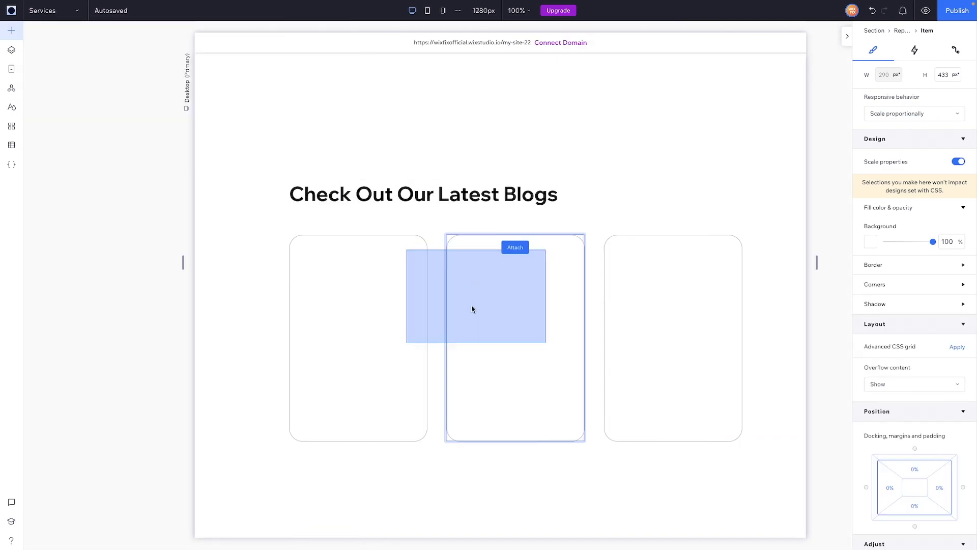
left_click_drag(471, 306, 389, 289)
left_click(874, 422)
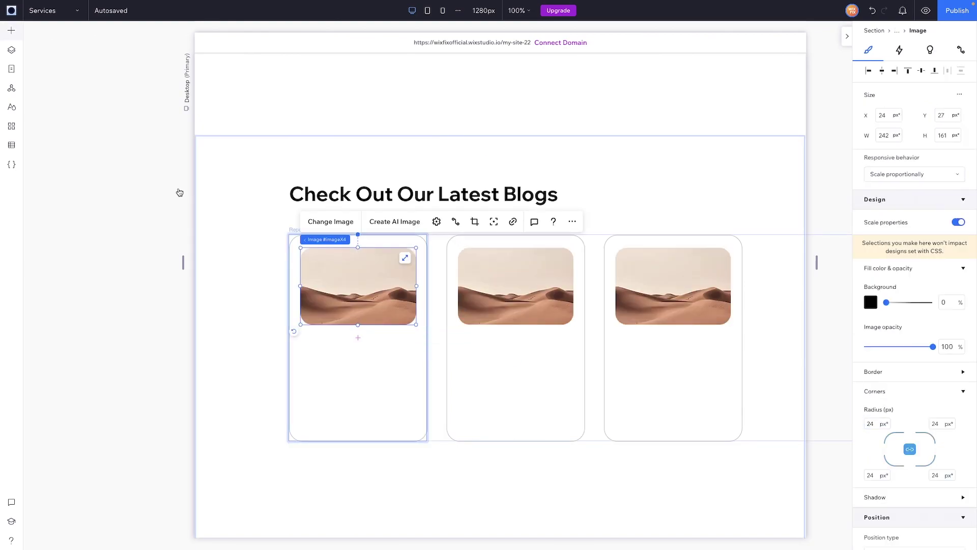
- Add a title below the image in the first card with a font size of 24 px
left_click(11, 30)
left_click_drag(185, 77, 356, 370)
left_click(951, 368)
type("2")
key("Return")
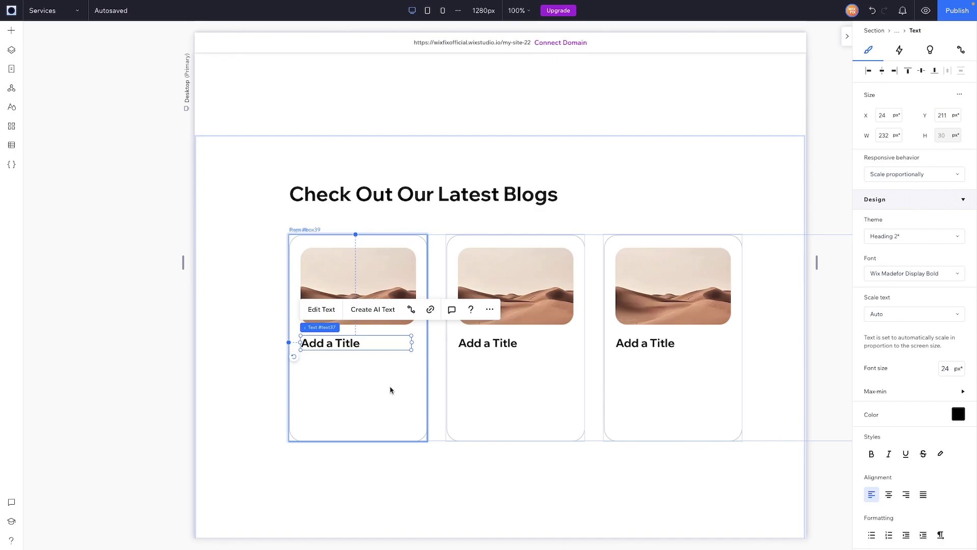
- Replace the card titles with "Lorem ipsum dolor sit amet, consectetur adipiscing elit." and set their font size to 22 px
double_click(340, 343)
type("Lorem ipsum dolor sit amet, consectetur adipiscing elit.")
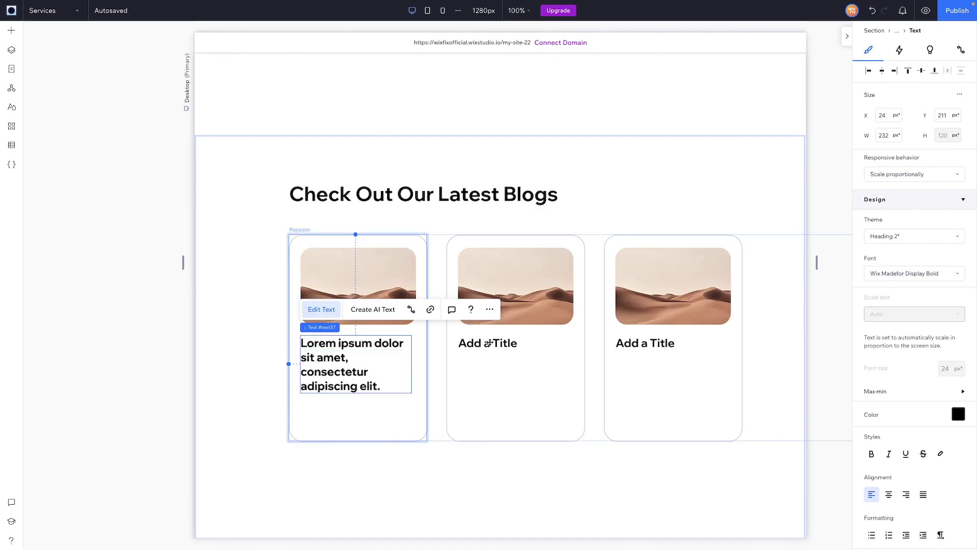
left_click(949, 368)
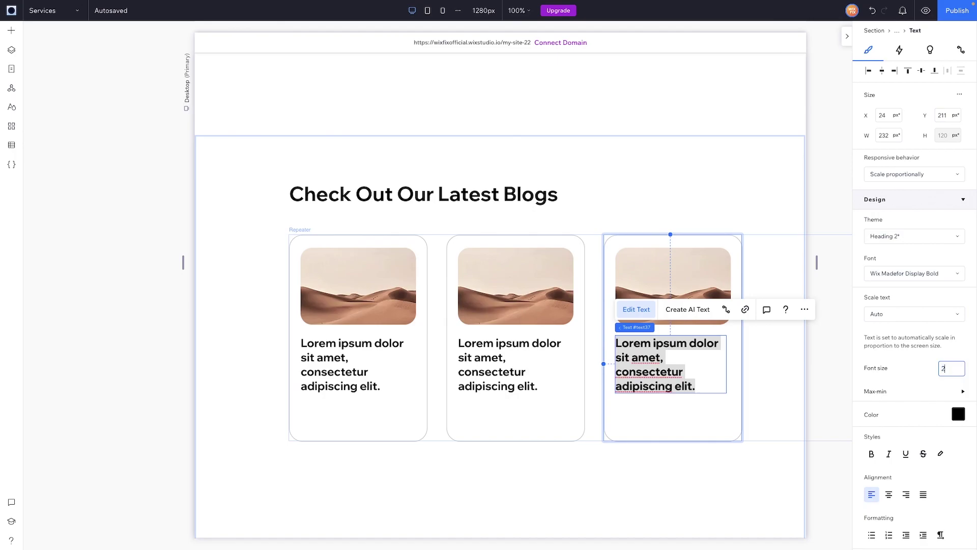
type("22")
key("Return")
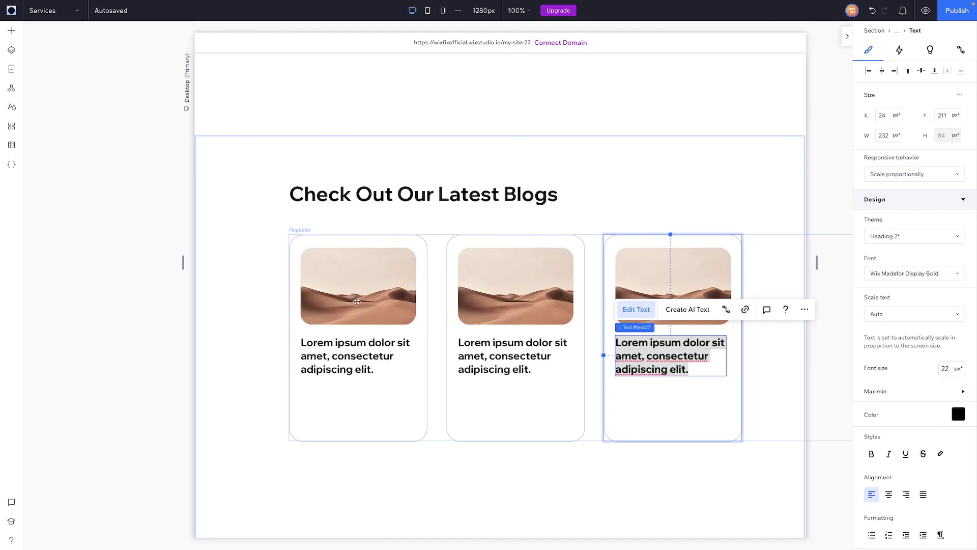
- Replace the images in the second and third blog cards with different photos and reduce the card height to 326 px
left_click(536, 273)
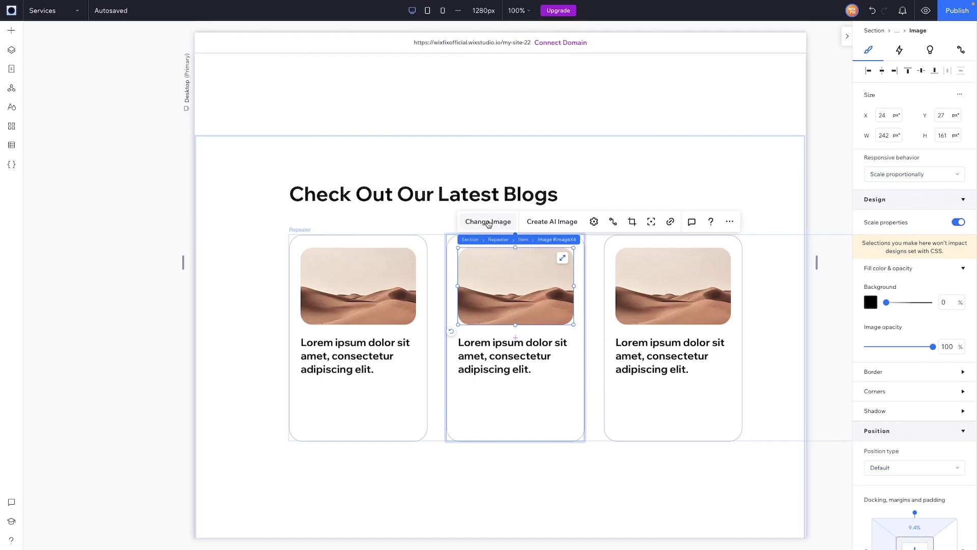
left_click(489, 223)
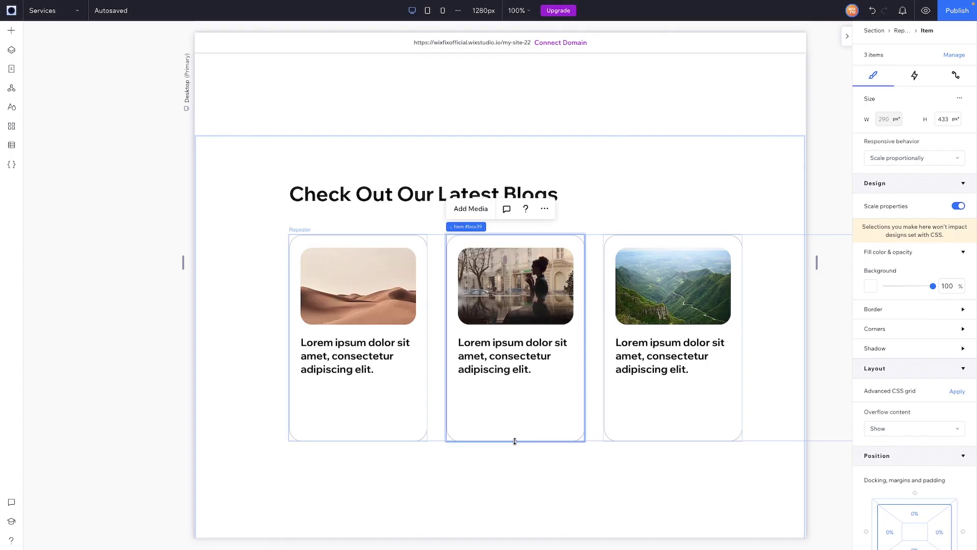
left_click_drag(515, 441, 516, 392)
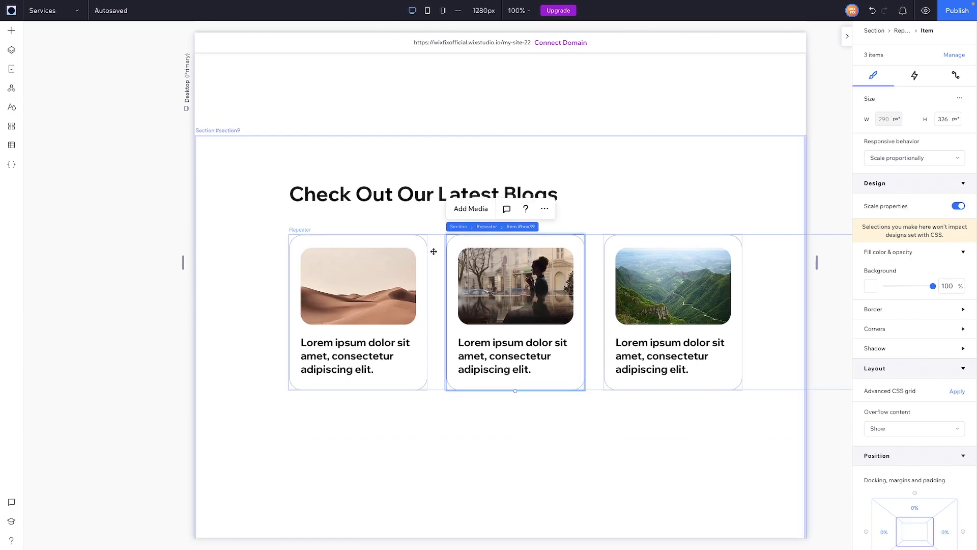
- Add a fourth item to the blog repeater and replace its image with a snowy mountain lake photo
left_click(486, 228)
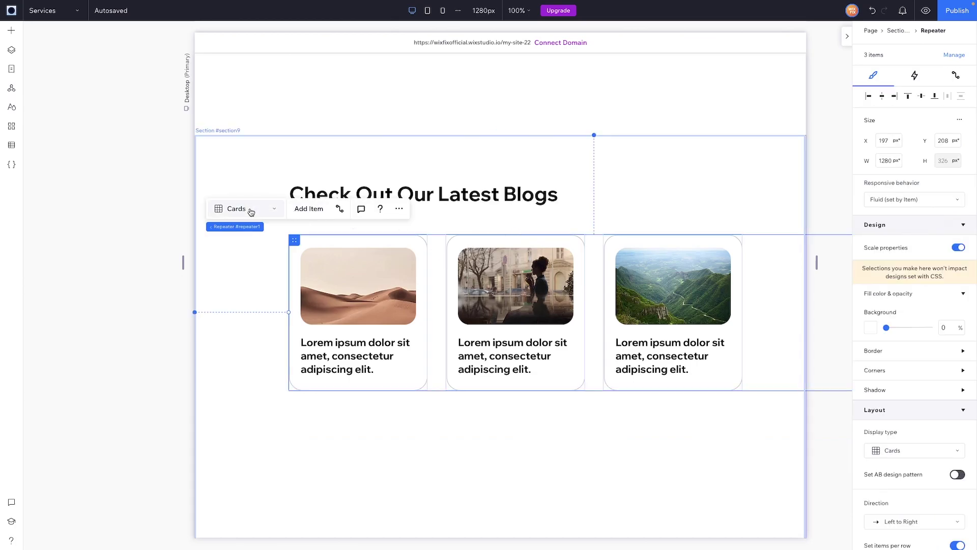
left_click(307, 212)
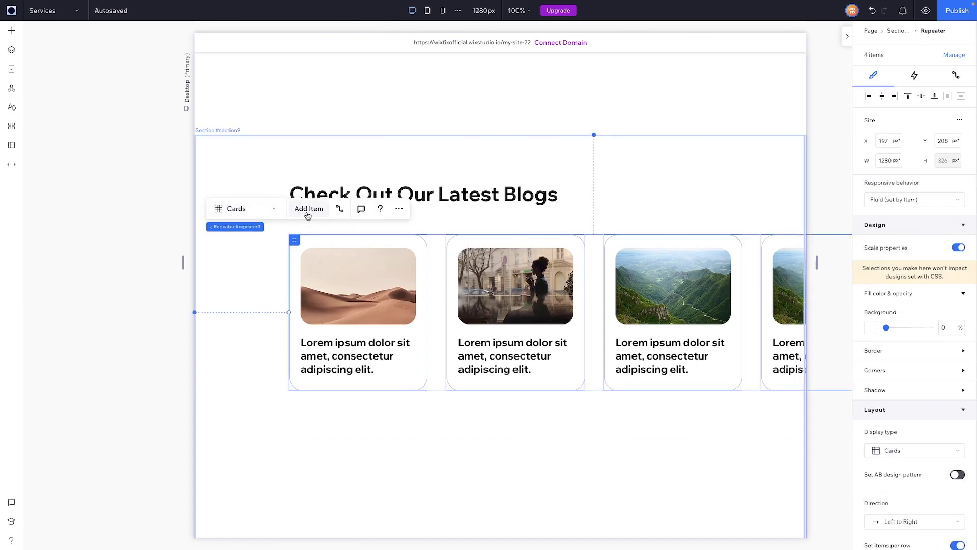
left_click(781, 277)
left_click(562, 221)
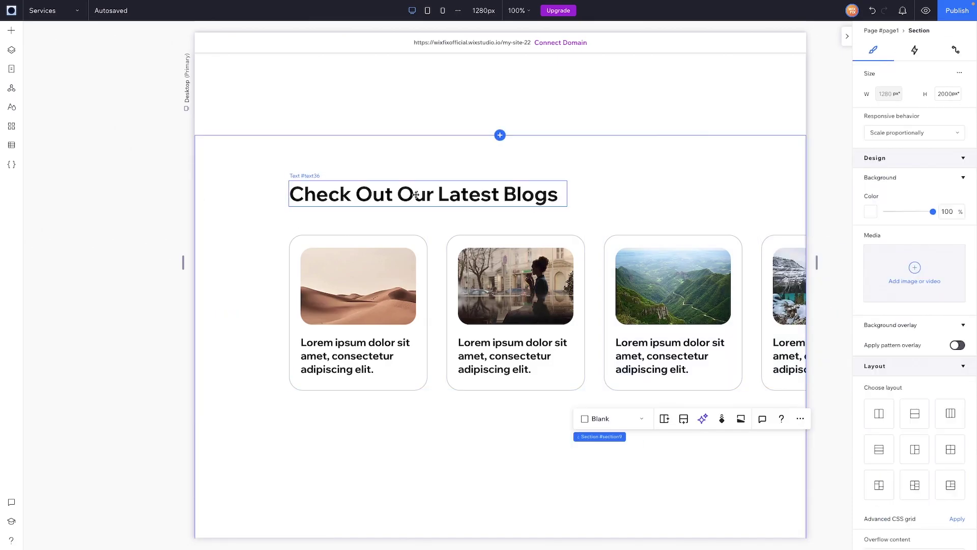
- Stack the "Check Out Our Latest Blogs" heading with the repeater and set the stack's top margin to 100 px
left_click(422, 194)
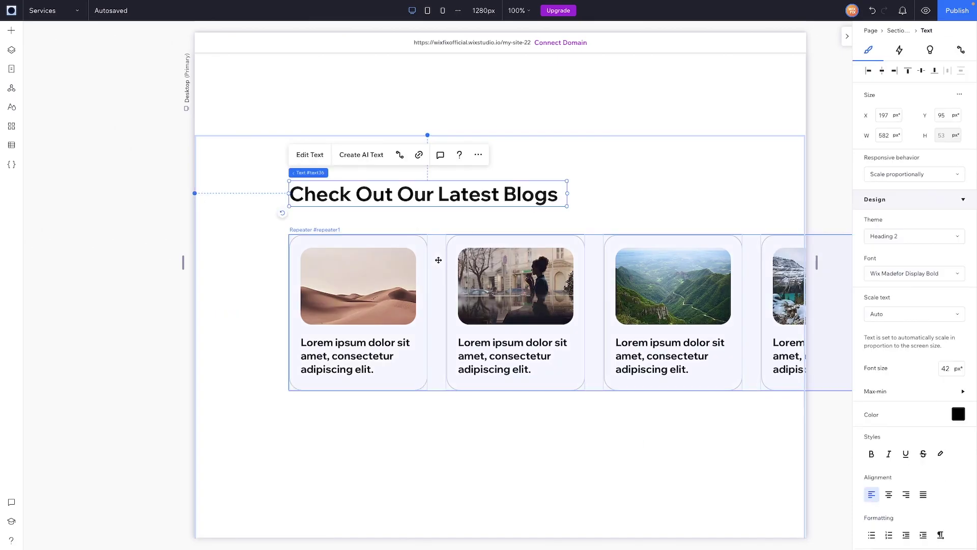
left_click(438, 260, "shift")
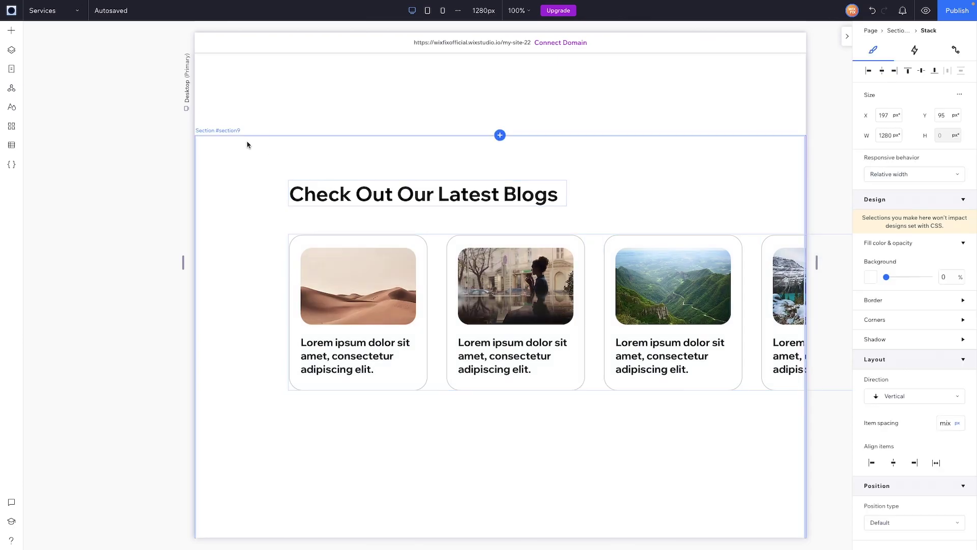
scroll(940, 380, "down", 1)
scroll(941, 381, "down", 5)
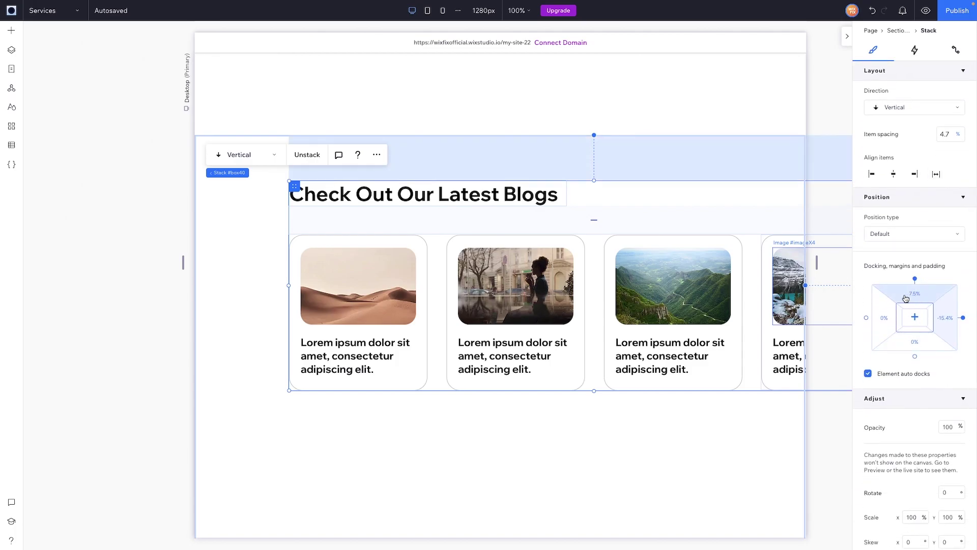
left_click(917, 297)
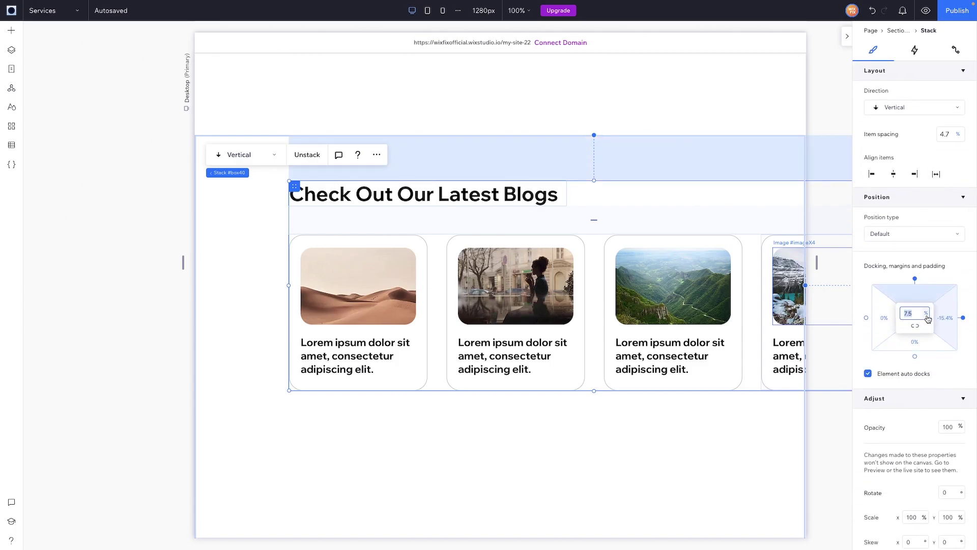
left_click(928, 320)
left_click(897, 303)
left_click(914, 315)
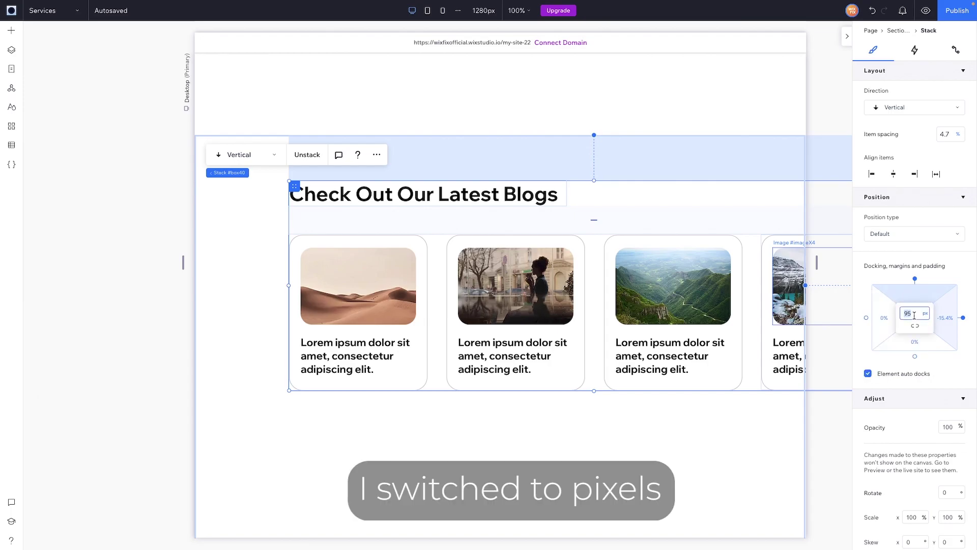
type("100")
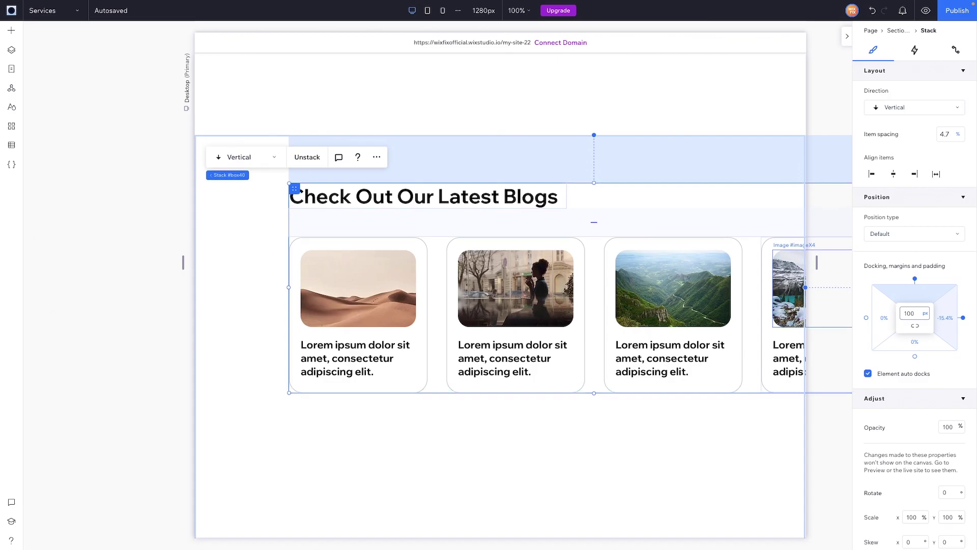
left_click(927, 318)
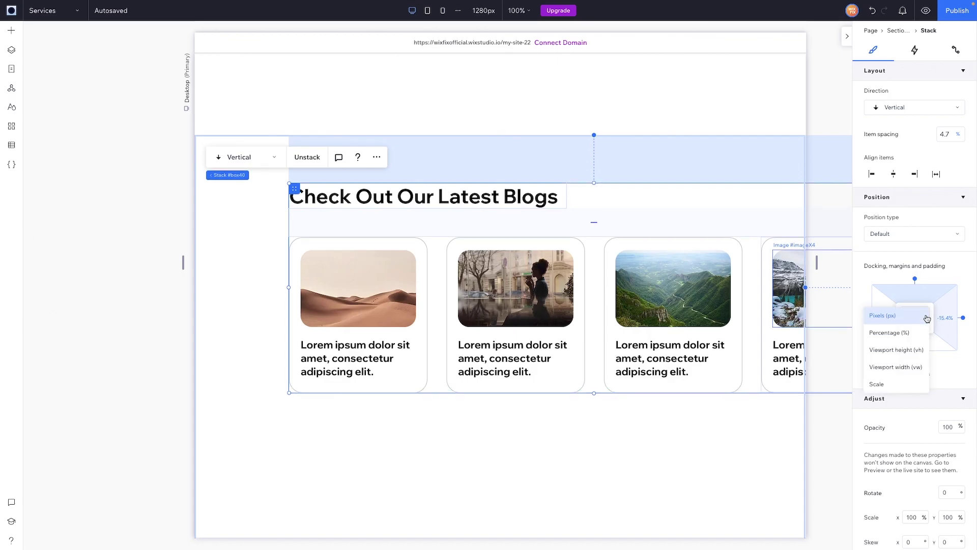
left_click(925, 148)
- Make the heading and repeater stack sticky to the top with an offset of 100
scroll(925, 148, "up", 3)
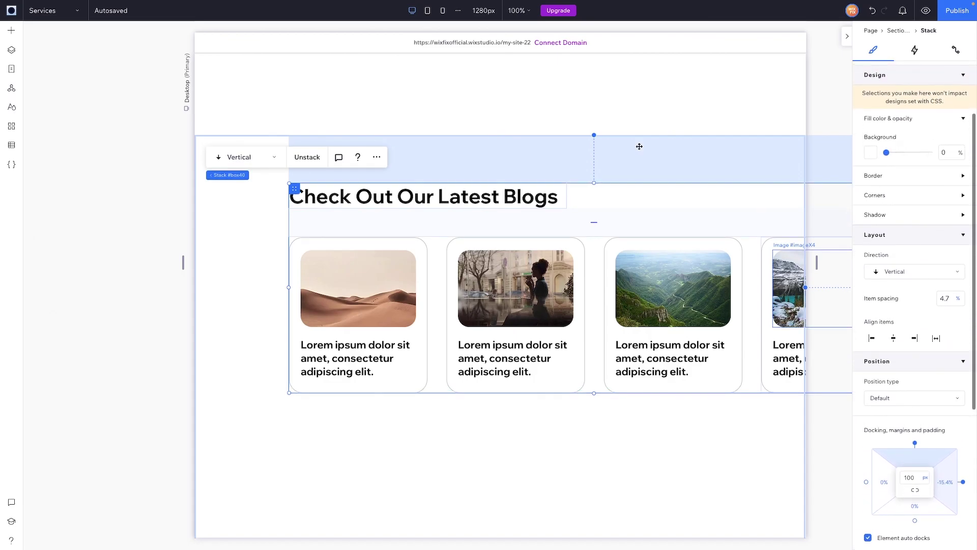
scroll(910, 336, "down", 2)
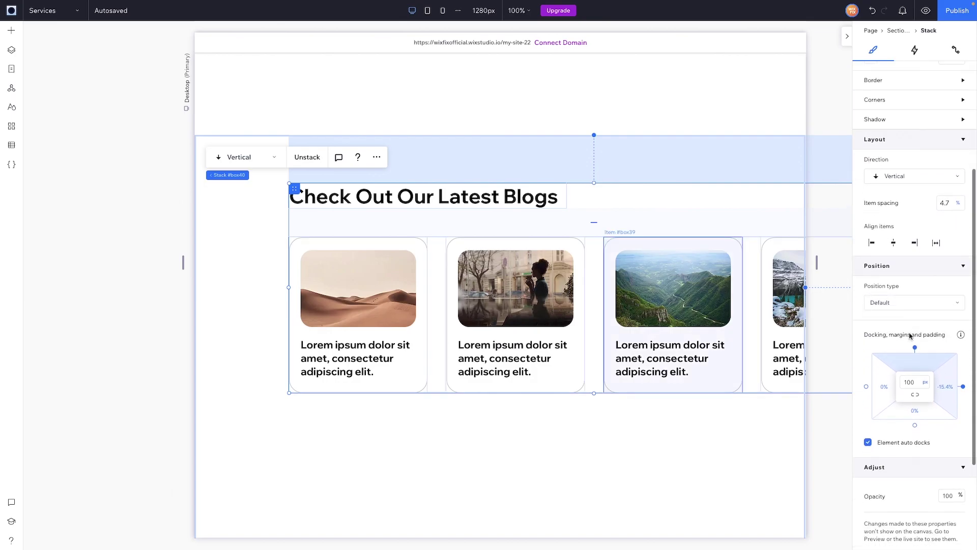
left_click(894, 304)
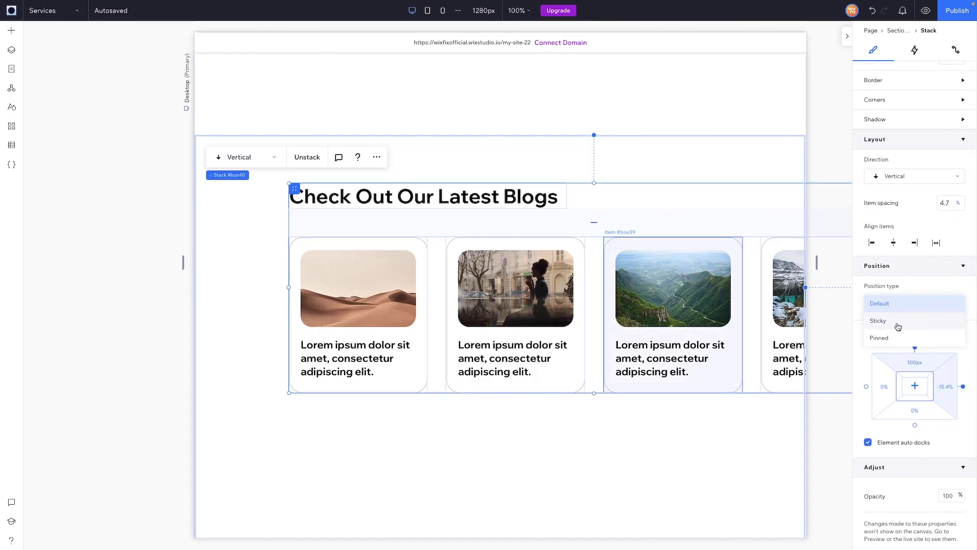
left_click(898, 321)
left_click(947, 370)
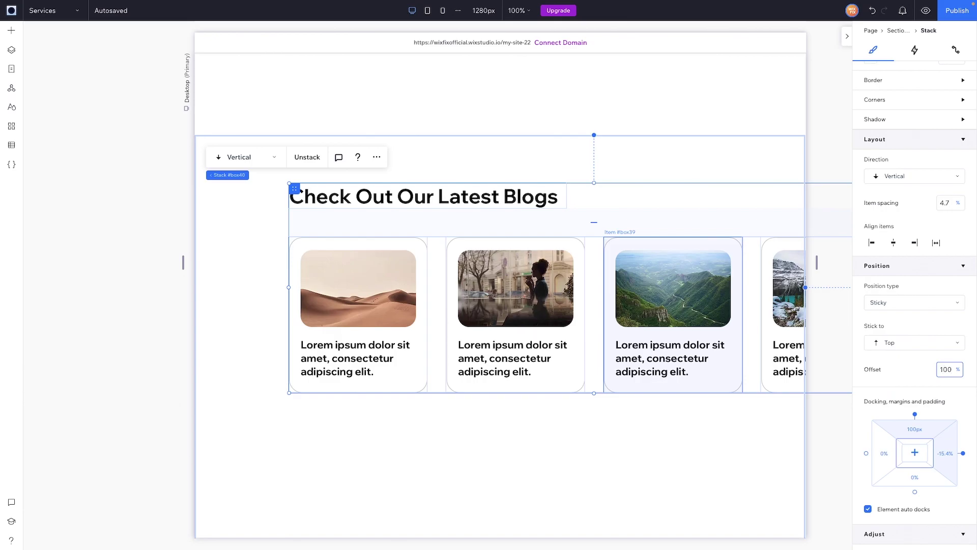
key("Return")
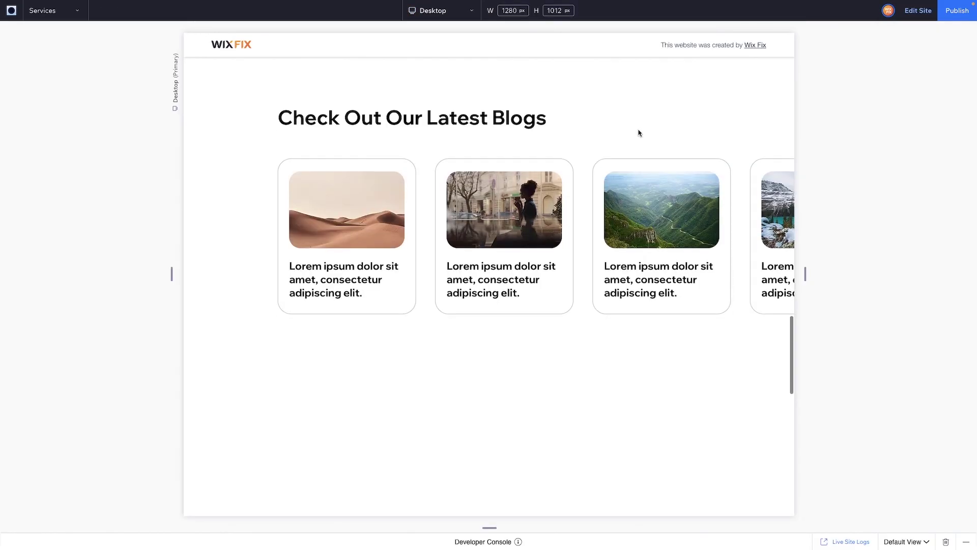
- Examine in the site preview how the sticky blog section behaves while scrolling up and down, and return to editing
scroll(639, 133, "down", 5)
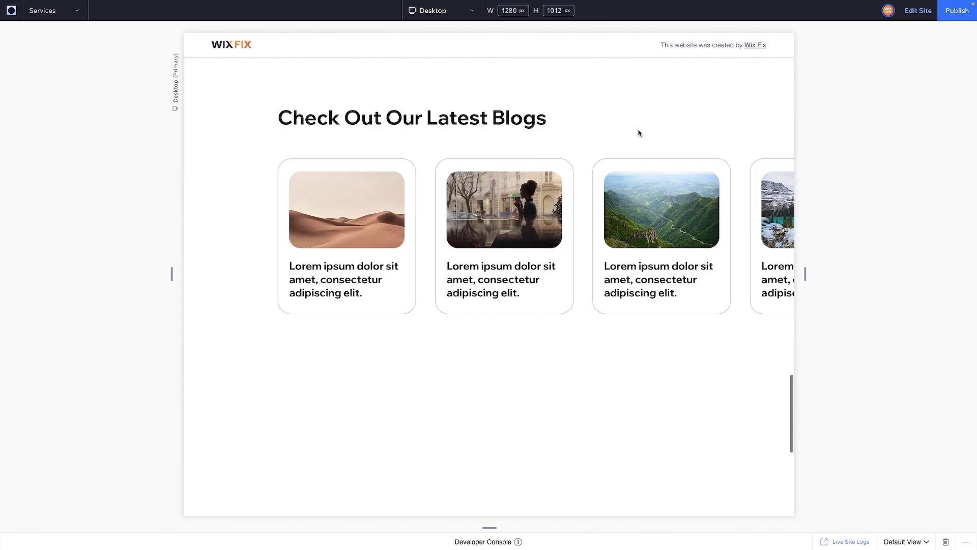
scroll(424, 212, "down", 5)
scroll(424, 210, "up", 2)
scroll(423, 211, "down", 2)
scroll(424, 210, "up", 3)
scroll(424, 211, "up", 4)
scroll(423, 322, "down", 2)
scroll(422, 322, "down", 3)
left_click(915, 12)
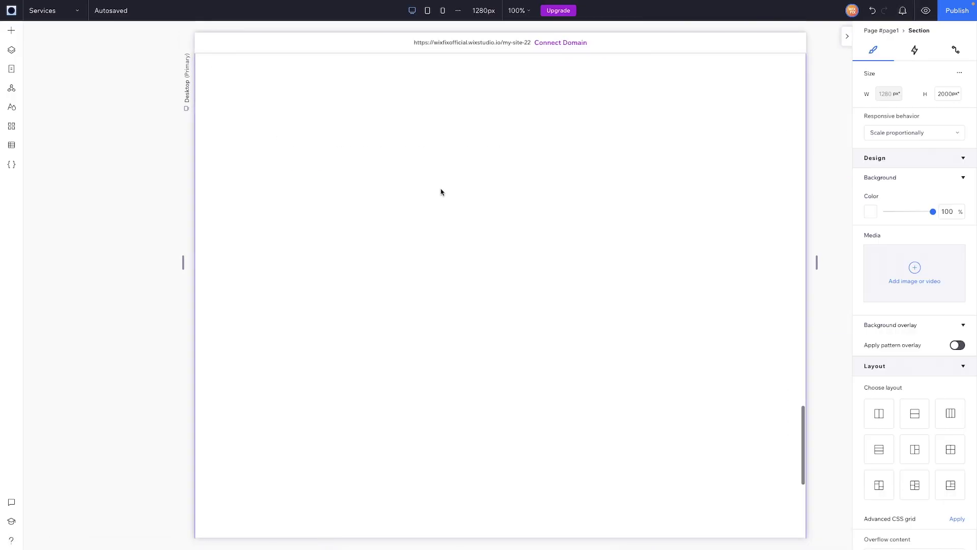
- Add a scroll interaction to the card repeater using the Move animation
left_click(433, 282)
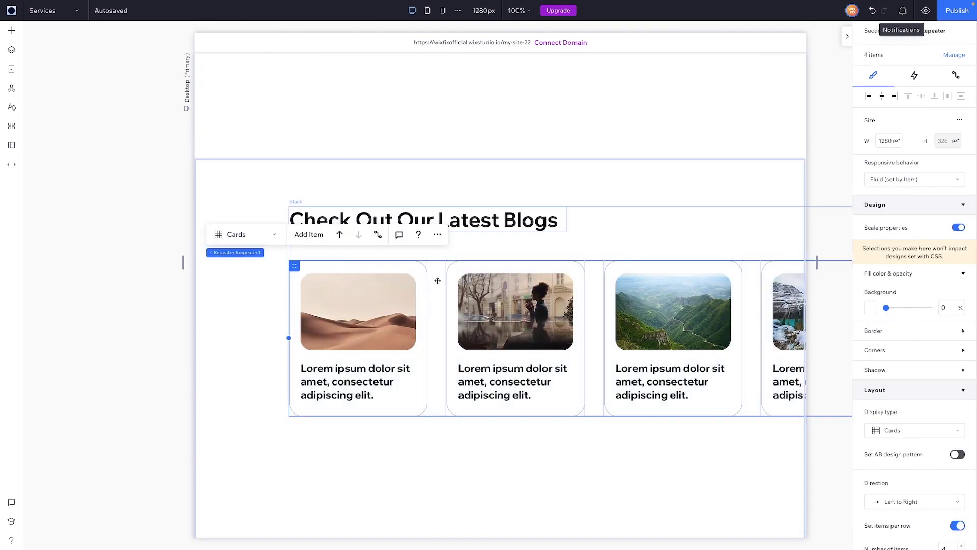
left_click(916, 82)
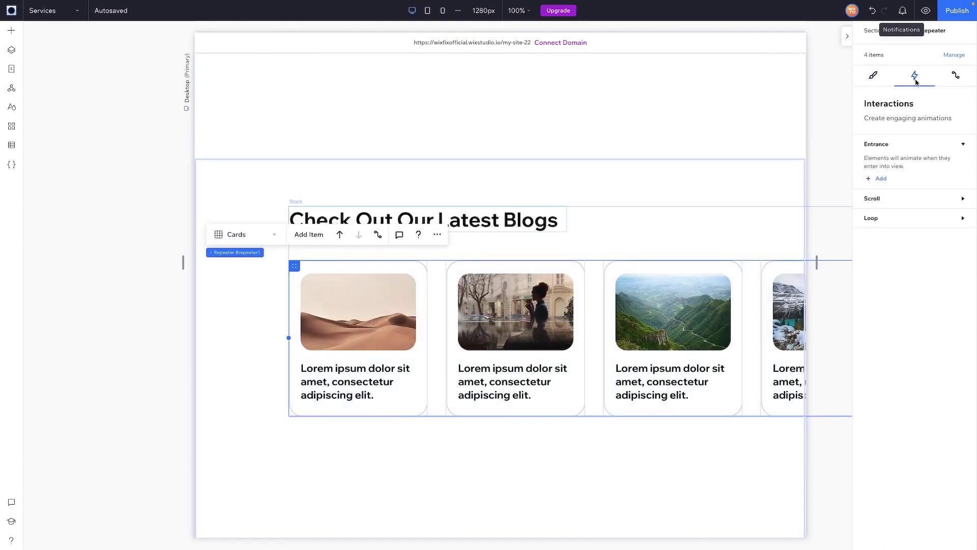
left_click(885, 203)
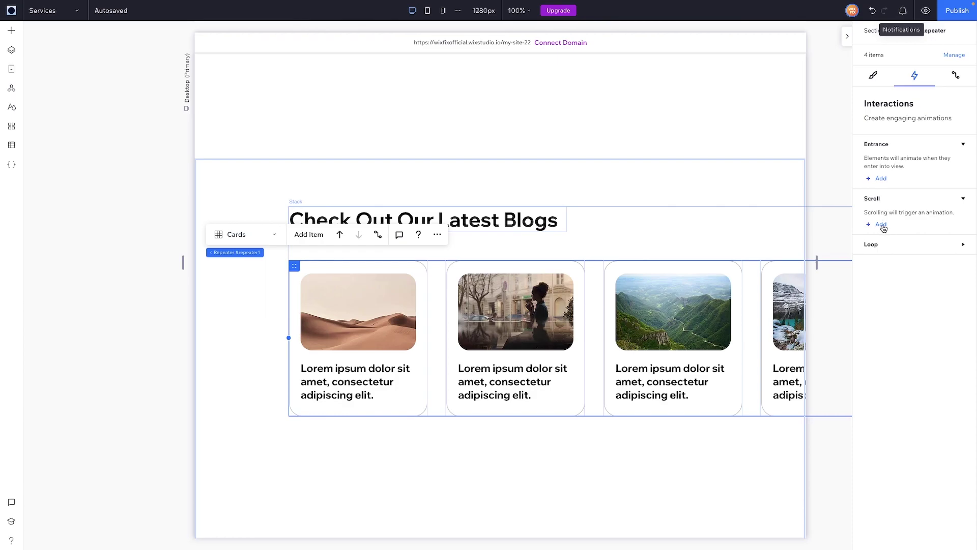
left_click(882, 225)
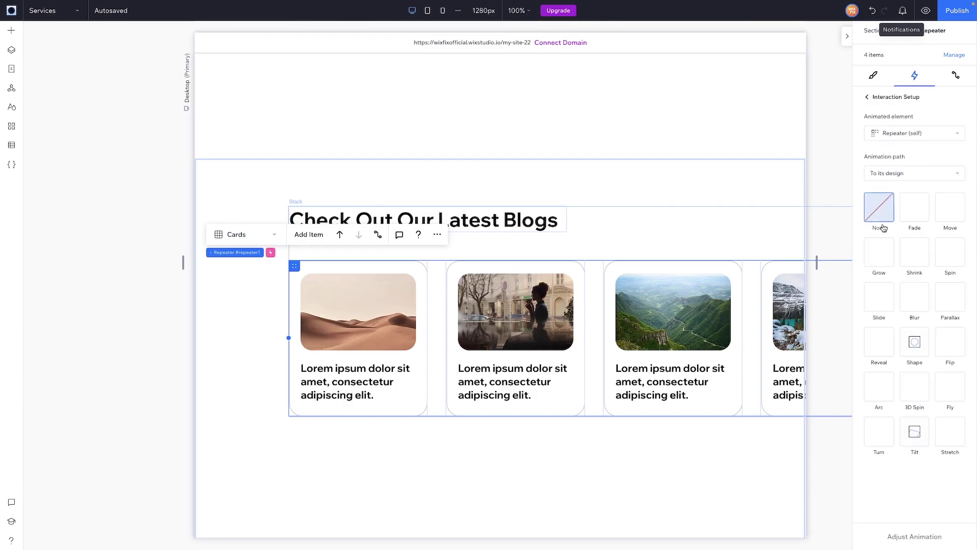
left_click(953, 214)
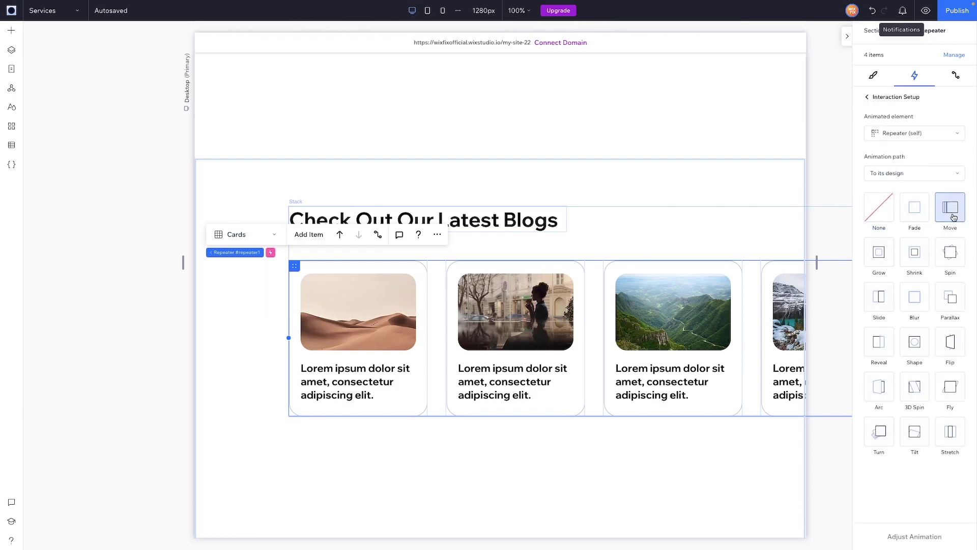
- Set the repeater's Move animation to an angle of 270° and a distance of 200%
left_click(908, 538)
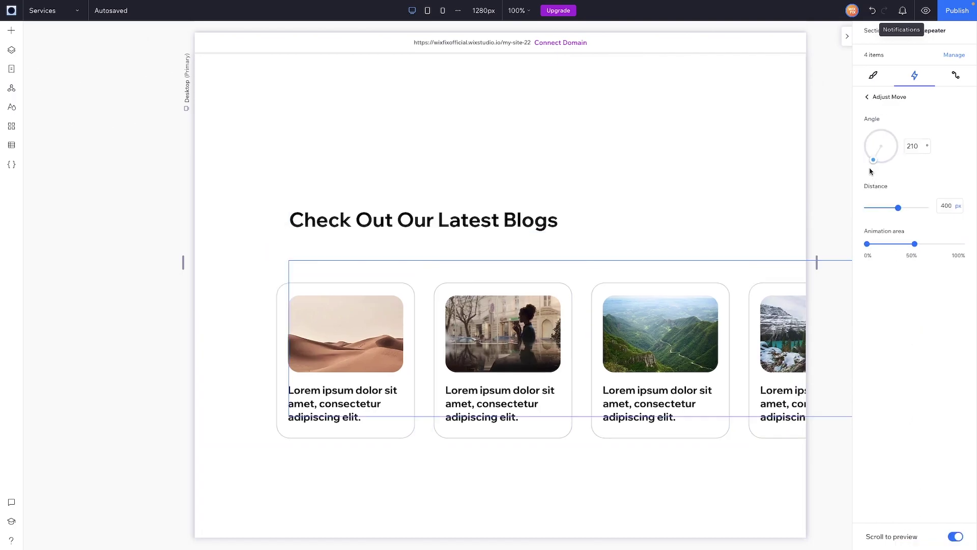
left_click_drag(873, 165, 855, 148)
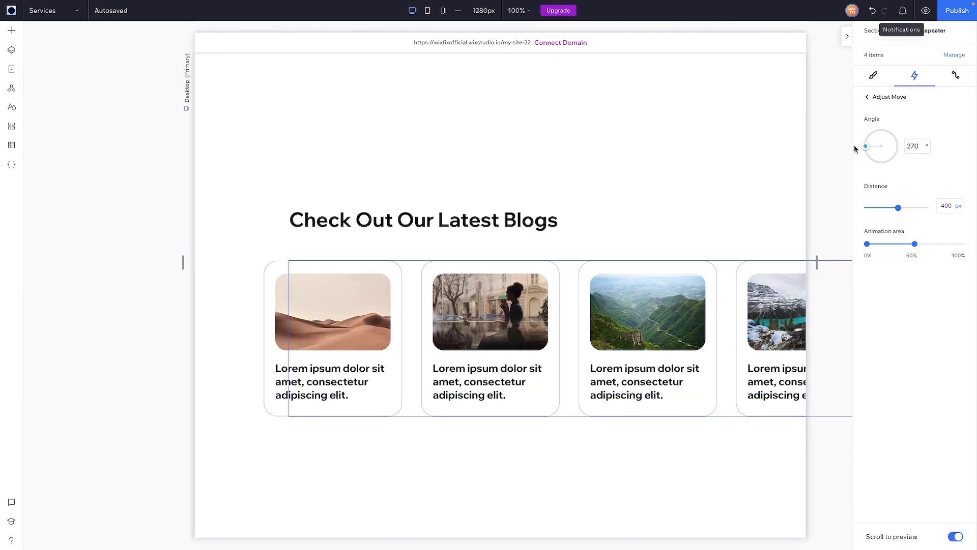
left_click_drag(899, 210, 940, 211)
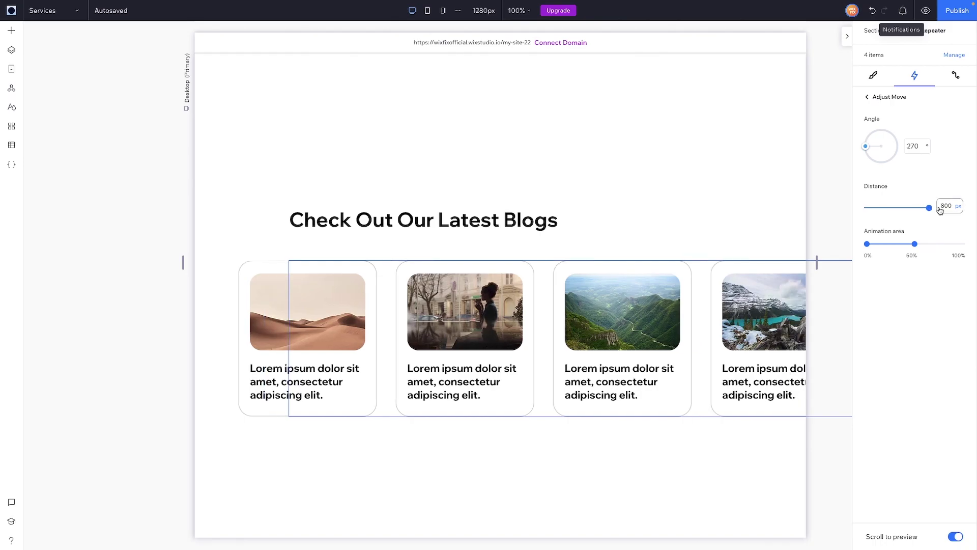
left_click(959, 207)
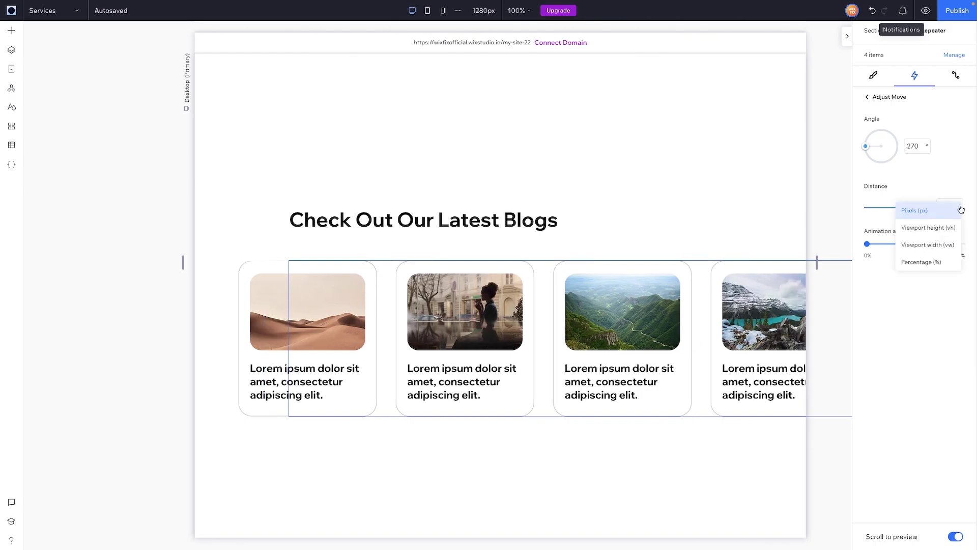
left_click(922, 262)
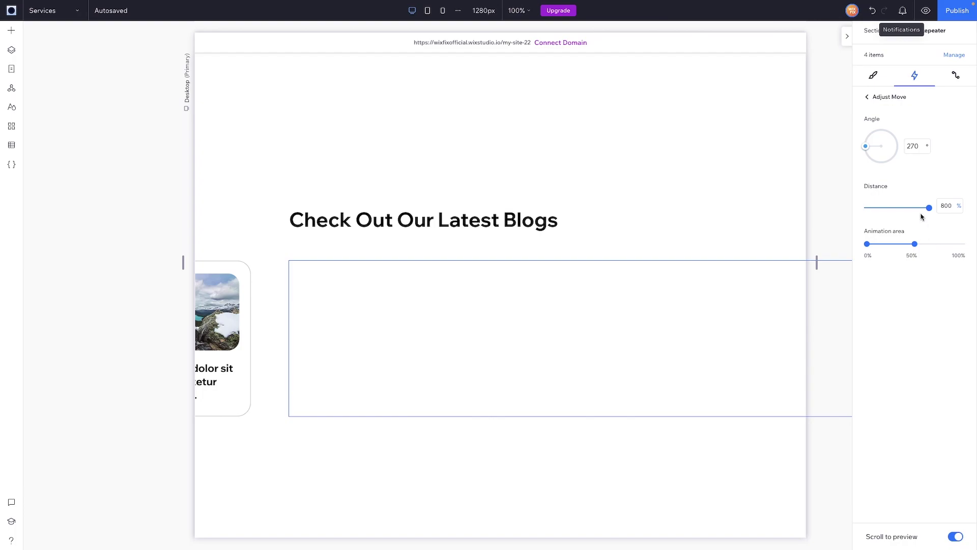
left_click(942, 206)
type("200")
key("Return")
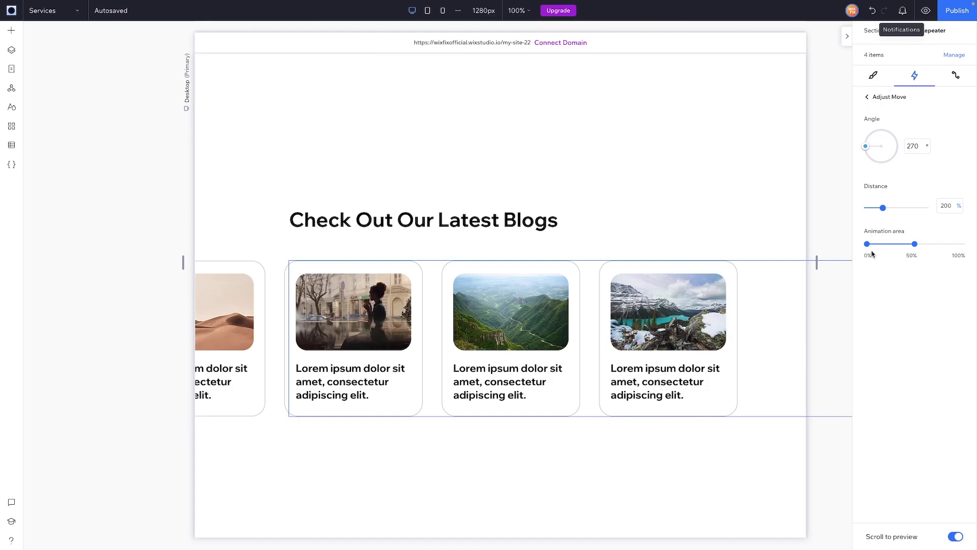
- Set the Move animation's area to run from about 25% to 100%
mouse_move(915, 247)
mouse_move(868, 247)
left_click_drag(868, 247, 894, 247)
left_click_drag(892, 247, 891, 247)
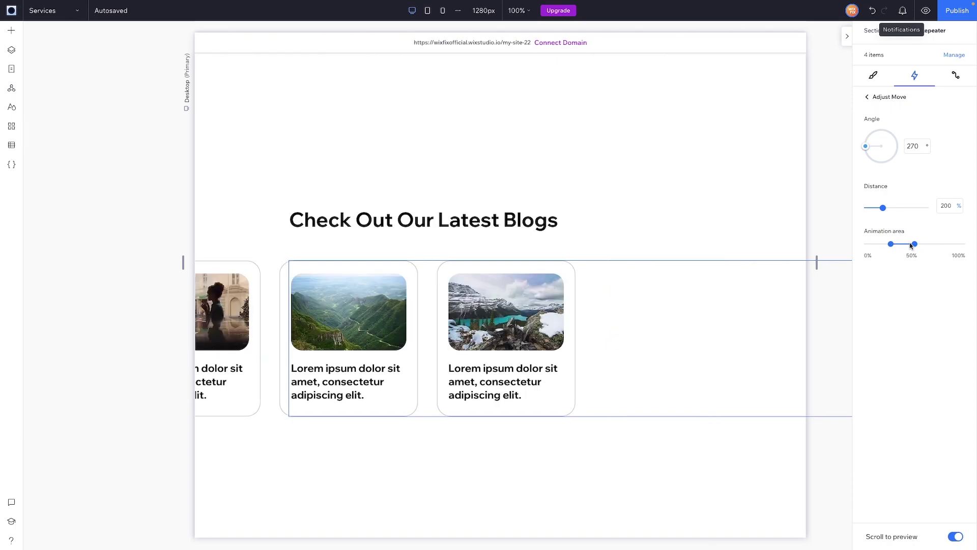
left_click_drag(915, 247, 968, 247)
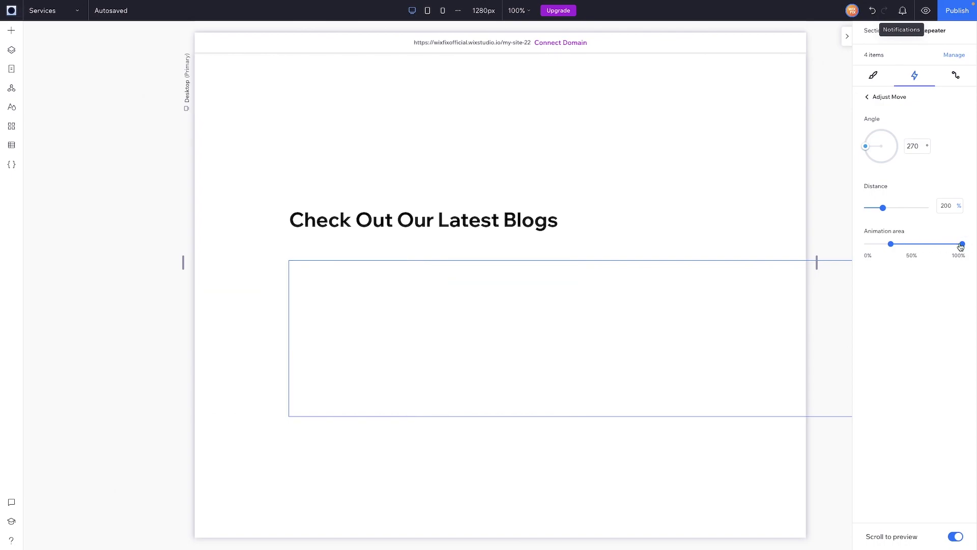
mouse_move(963, 248)
- Examine in the site preview how the blog cards move while scrolling through the section, and return to editing
scroll(618, 121, "up", 4)
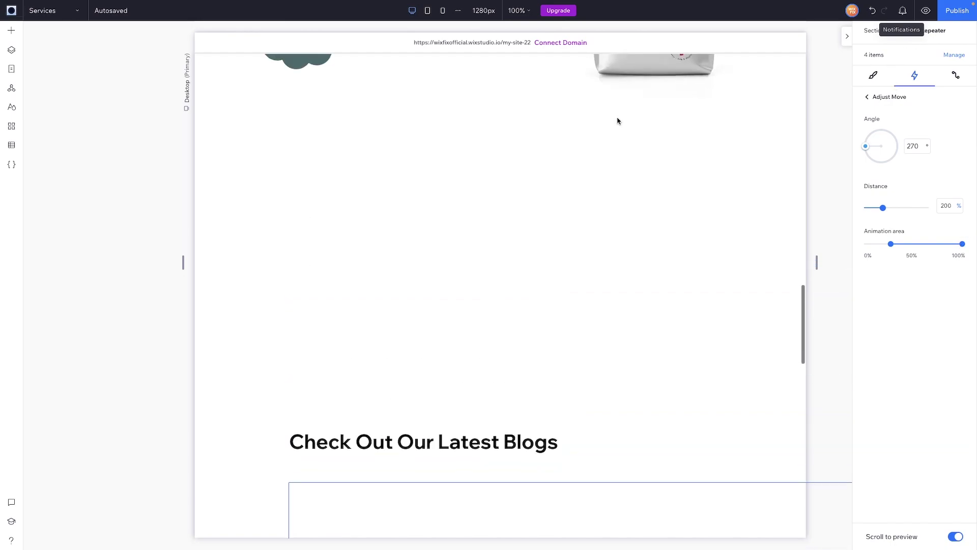
left_click(927, 12)
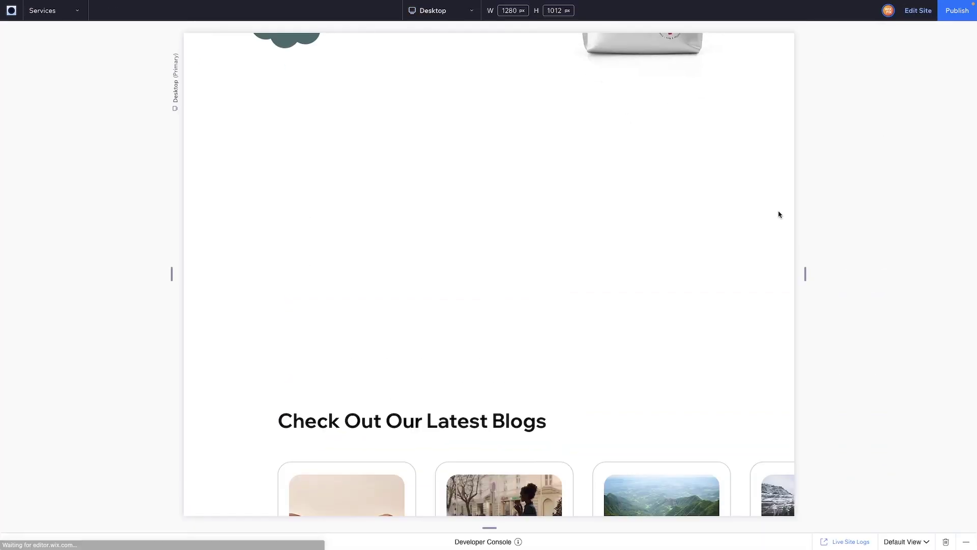
scroll(597, 226, "down", 2)
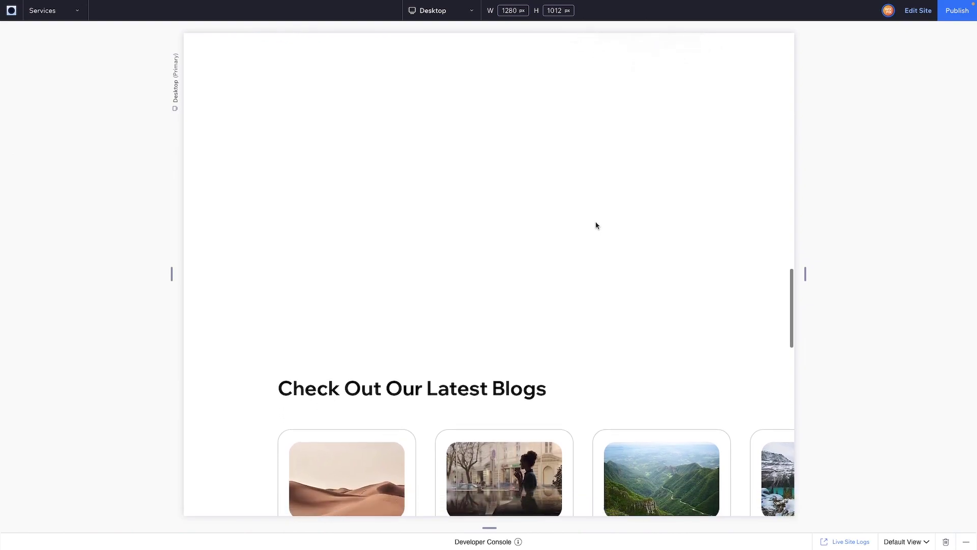
scroll(597, 225, "up", 1)
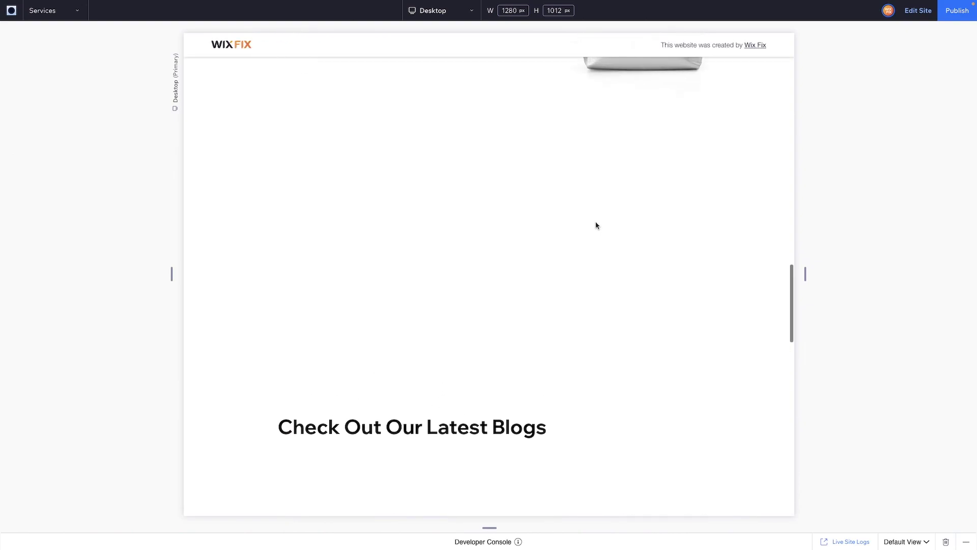
scroll(597, 226, "down", 2)
scroll(597, 225, "down", 3)
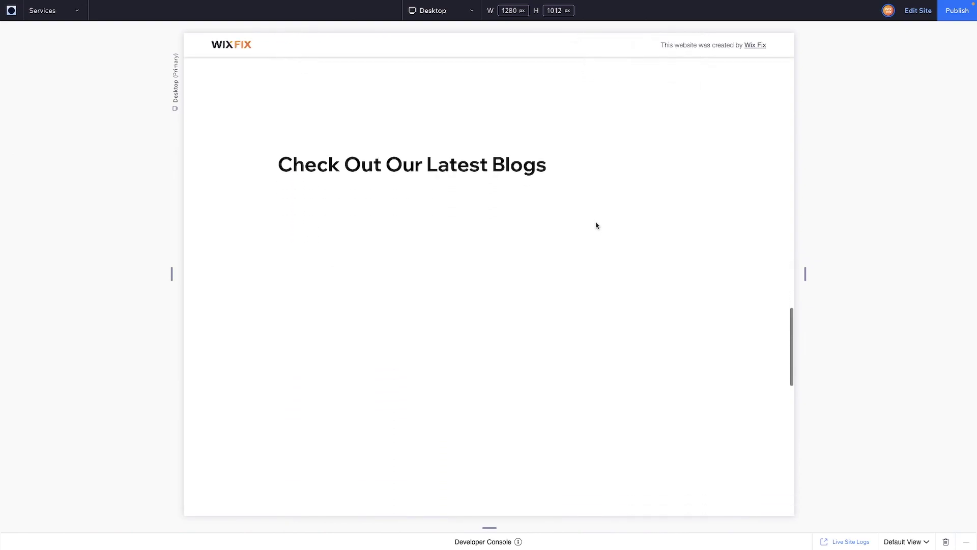
scroll(597, 225, "down", 2)
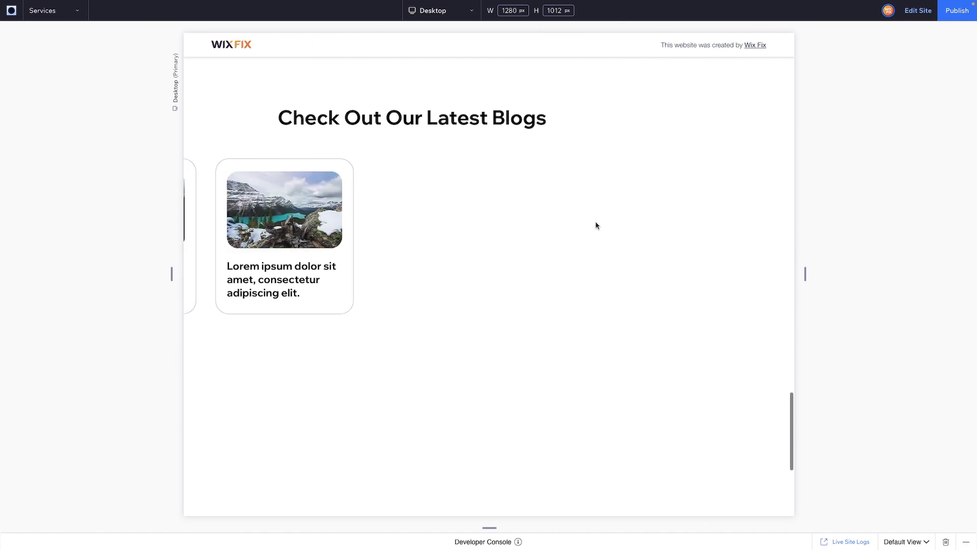
scroll(597, 225, "down", 1)
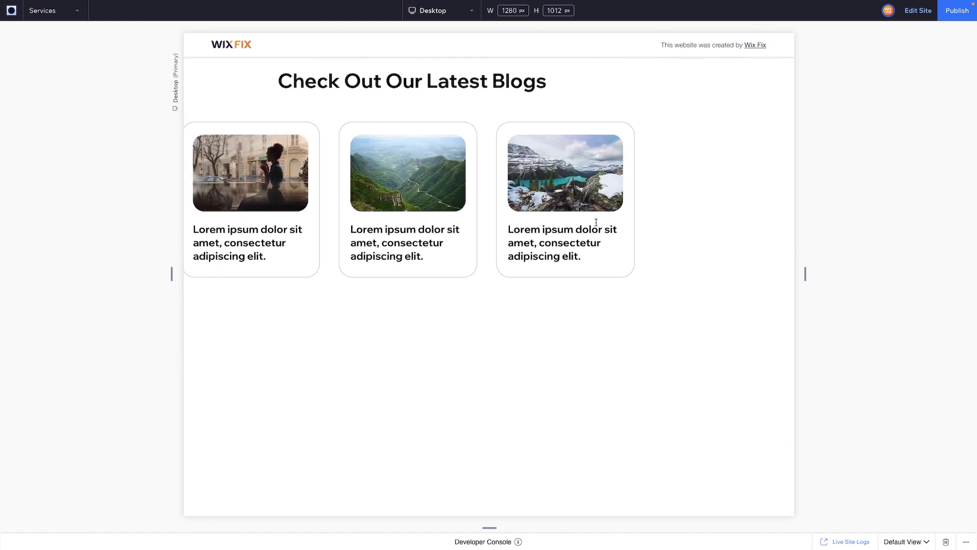
scroll(597, 226, "up", 1)
scroll(597, 226, "up", 3)
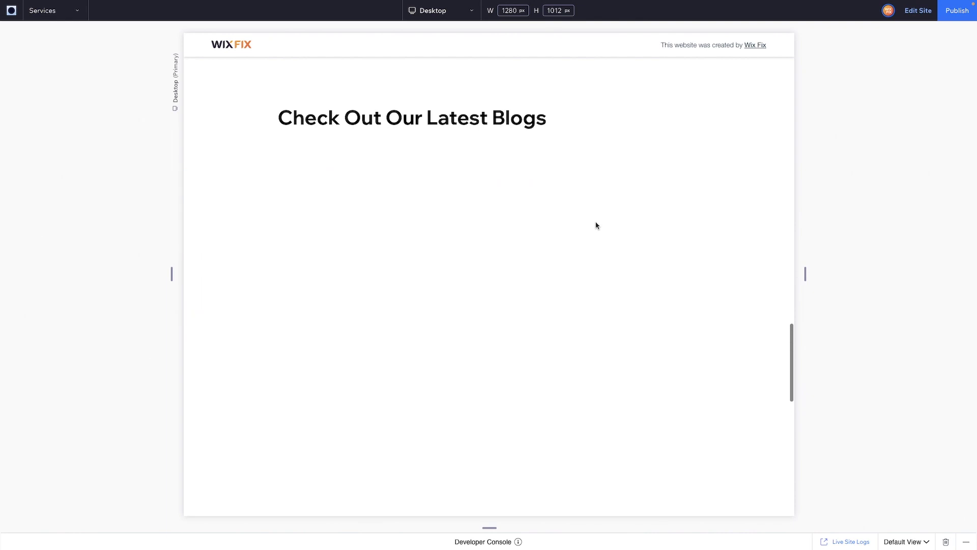
left_click(913, 11)
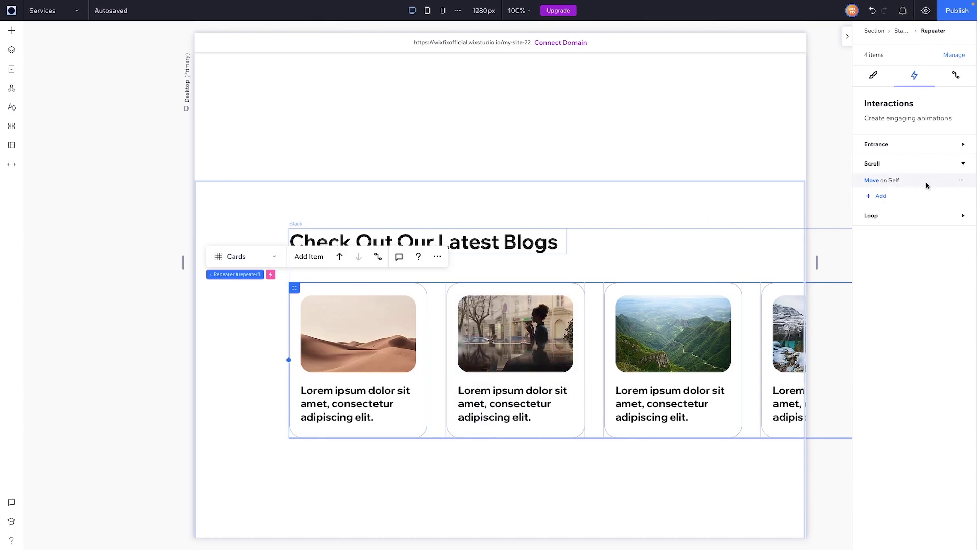
- Change the animation path of the repeater's Move scroll interaction to From its design
left_click(884, 184)
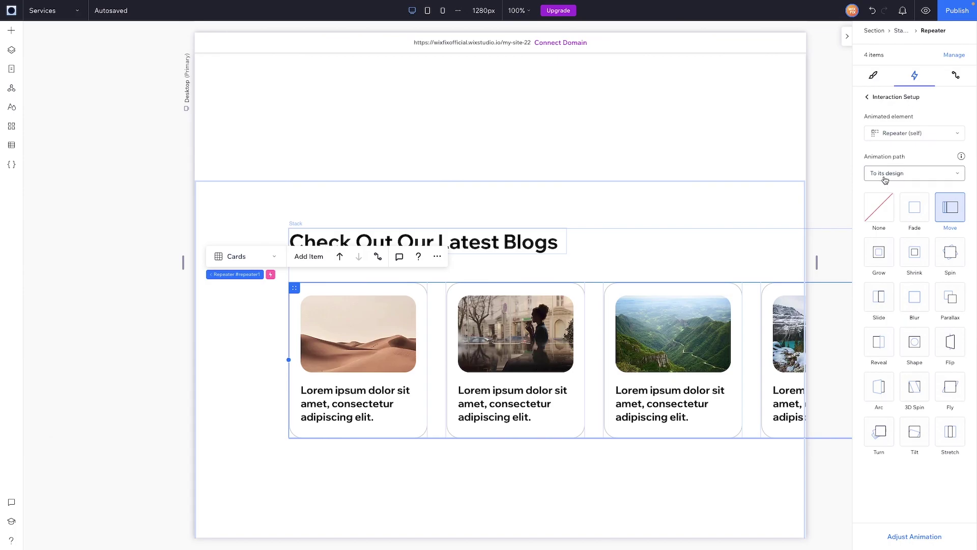
left_click(893, 175)
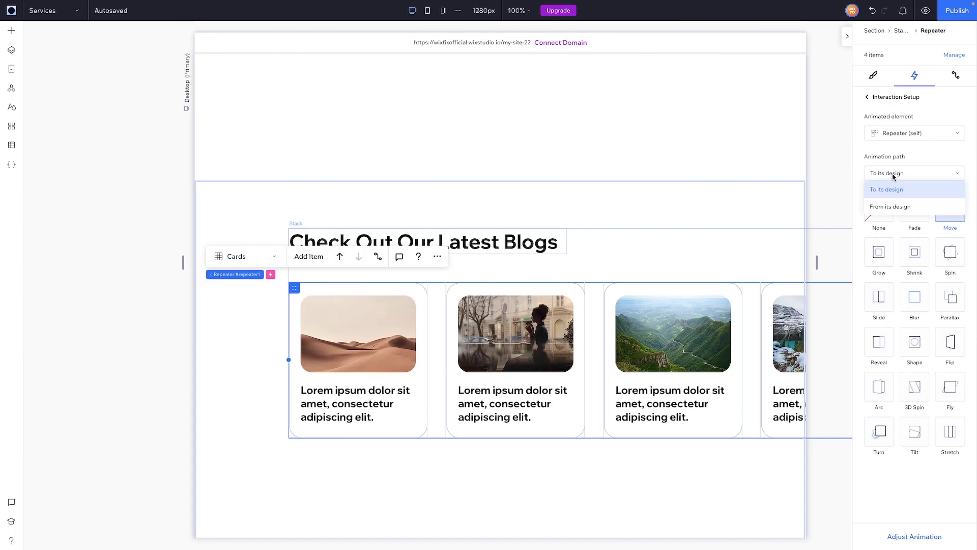
left_click(890, 207)
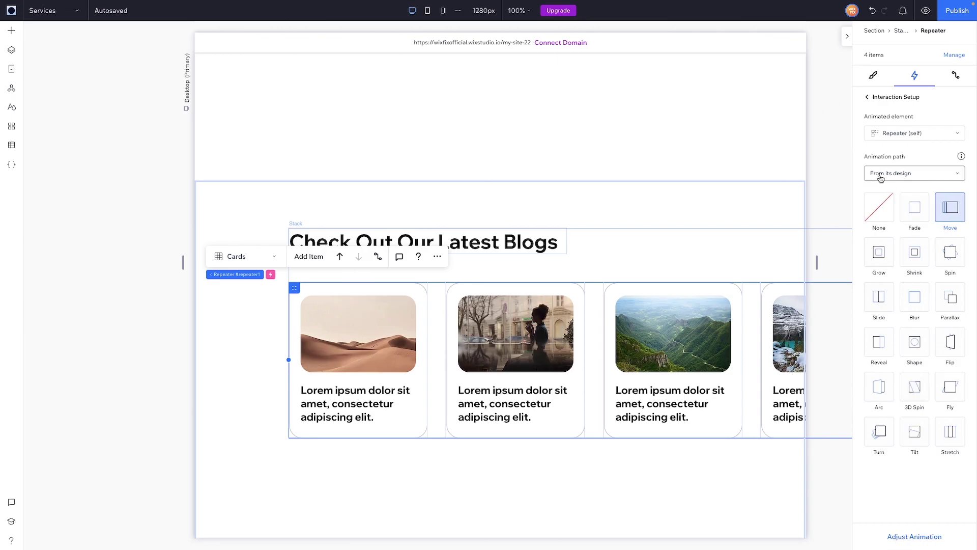
- Adjust the repeater's Move animation to an angle of 270°, a distance of 200% and an animation area from about 25% to 100%
left_click(914, 537)
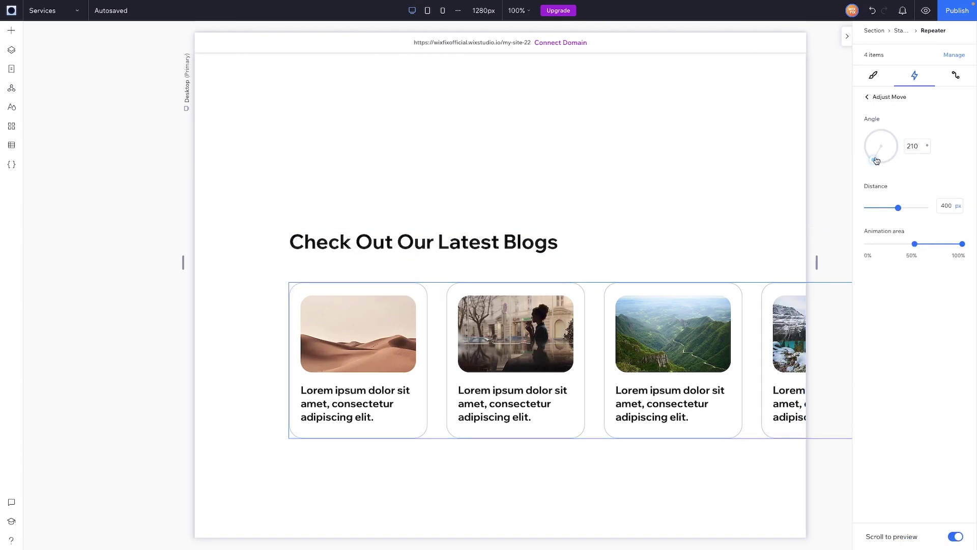
left_click_drag(874, 161, 858, 148)
left_click(956, 207)
left_click(940, 260)
left_click(950, 206)
type("200")
left_click(942, 303)
left_click_drag(915, 247, 891, 247)
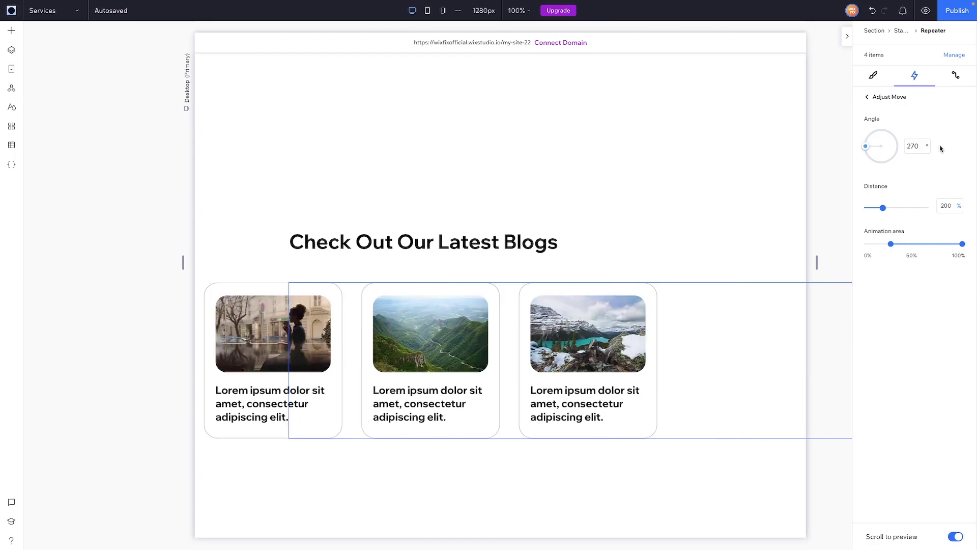
- Examine on the editing canvas how the card repeater moves horizontally while scrolling up and down through the blog section
scroll(730, 156, "up", 5)
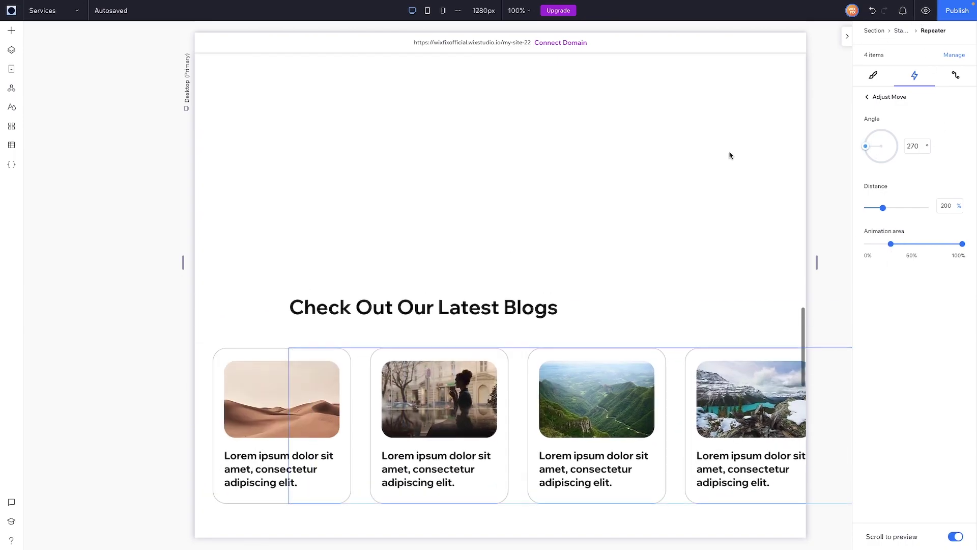
scroll(730, 155, "down", 5)
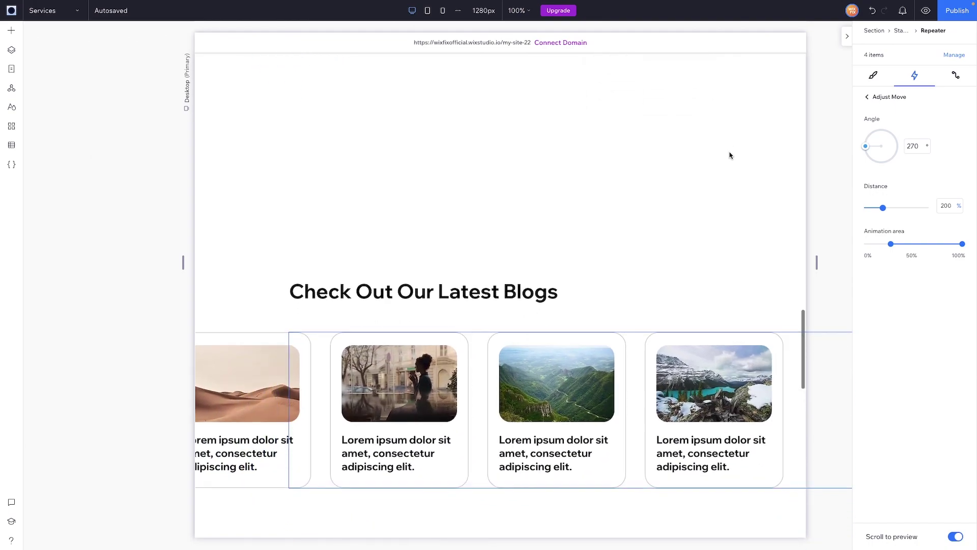
scroll(731, 156, "down", 3)
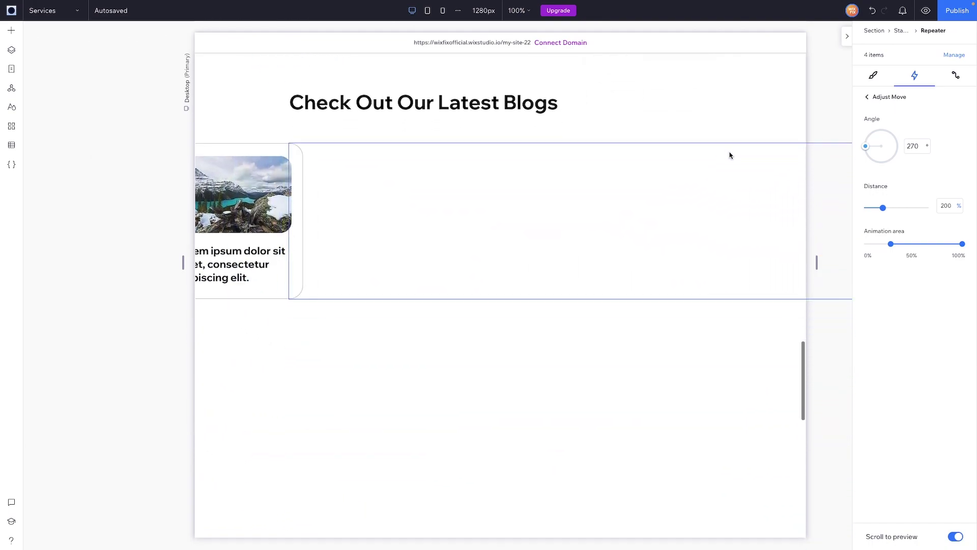
scroll(730, 155, "down", 5)
scroll(730, 155, "up", 4)
scroll(731, 155, "up", 10)
scroll(731, 156, "down", 9)
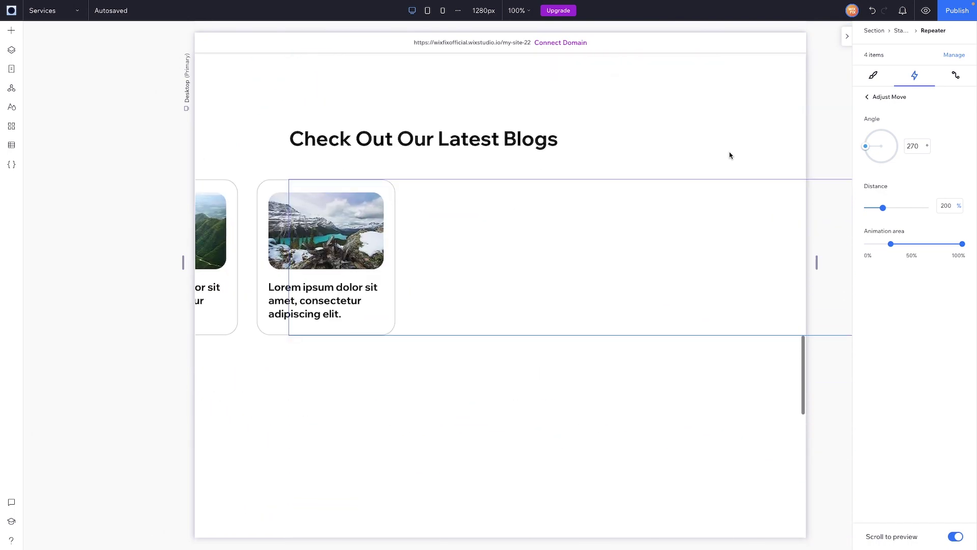
scroll(731, 155, "up", 2)
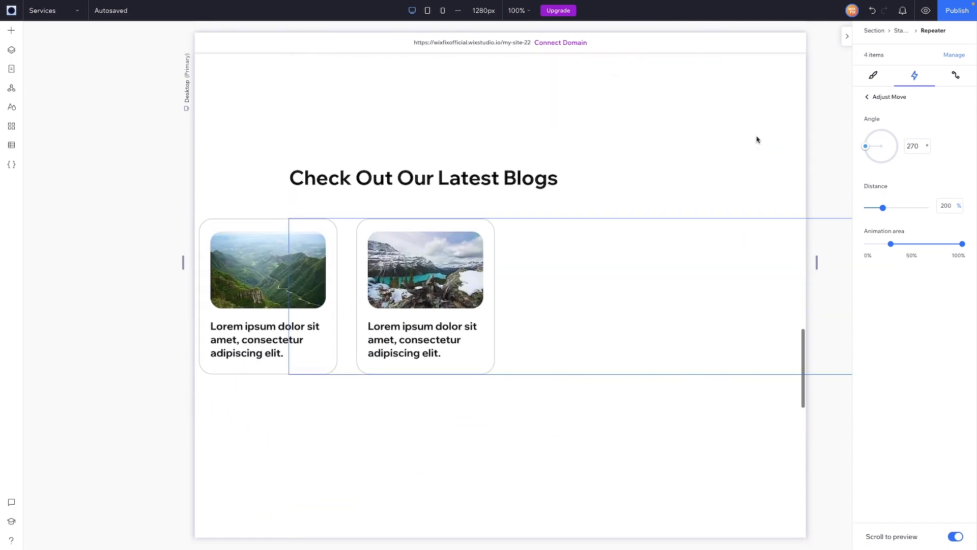
- Check in the site preview when the cards start moving relative to the sticky heading, and return to editing
left_click(926, 10)
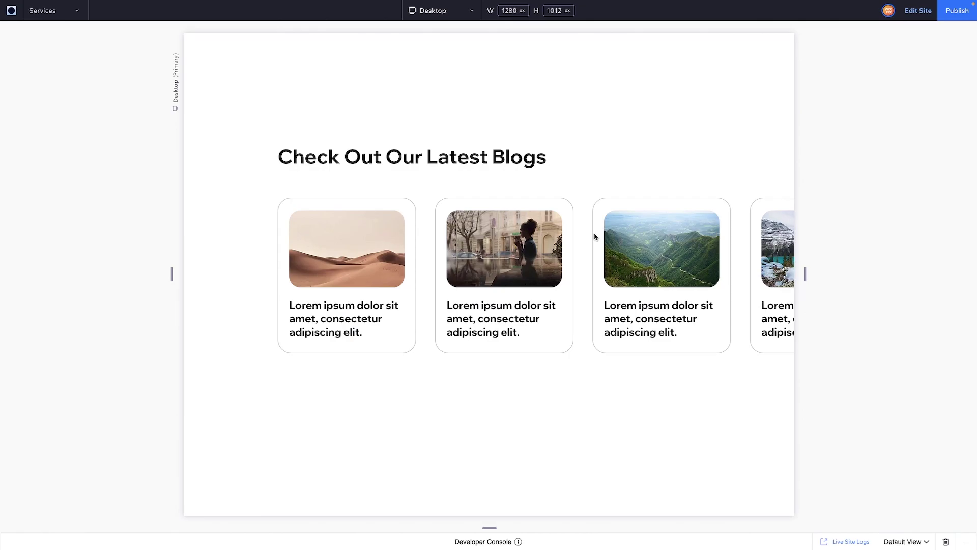
scroll(594, 237, "up", 5)
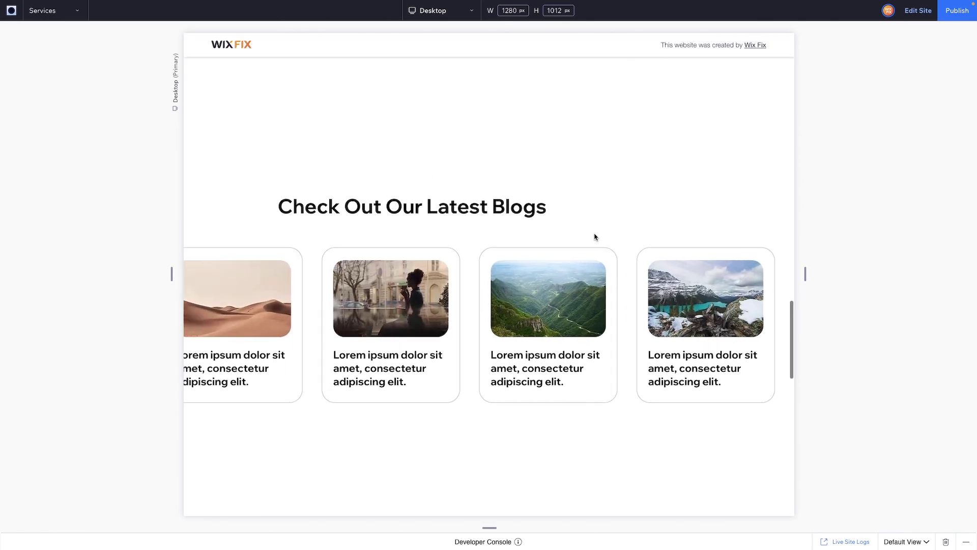
scroll(594, 236, "down", 5)
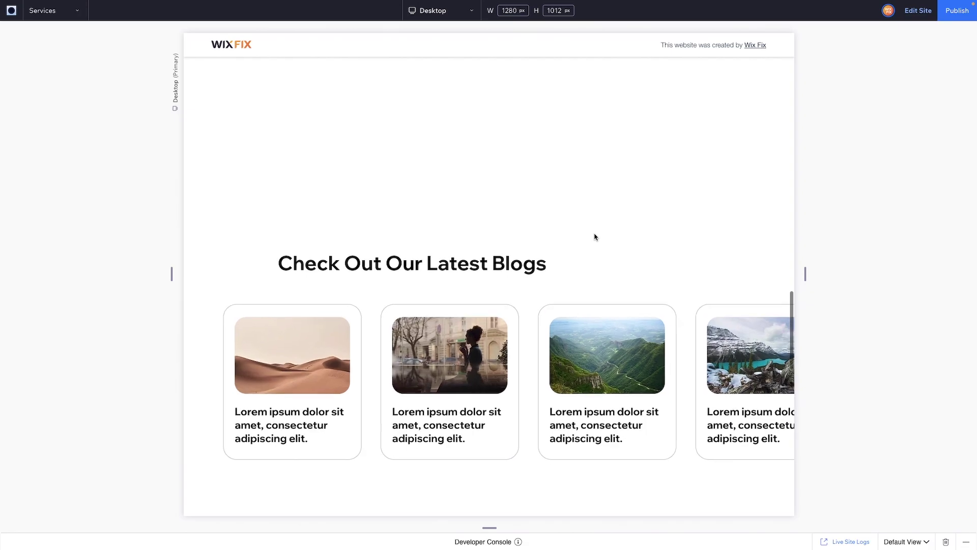
scroll(594, 237, "down", 2)
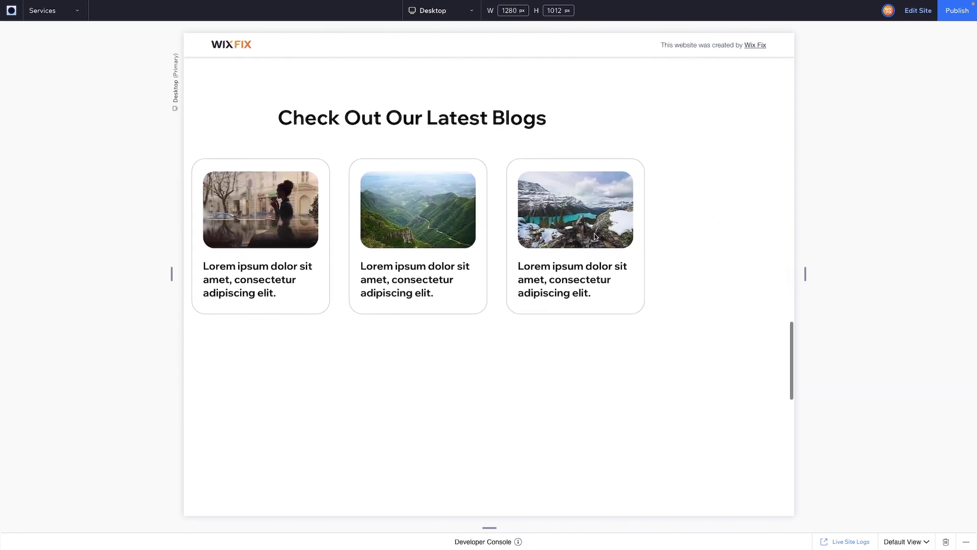
scroll(594, 236, "up", 1)
scroll(595, 236, "down", 1)
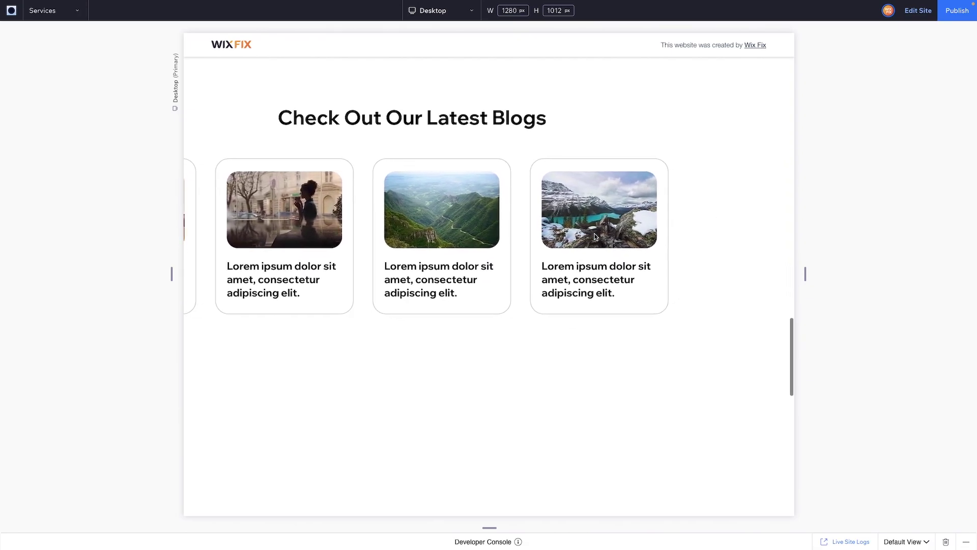
scroll(594, 237, "up", 1)
scroll(595, 237, "down", 1)
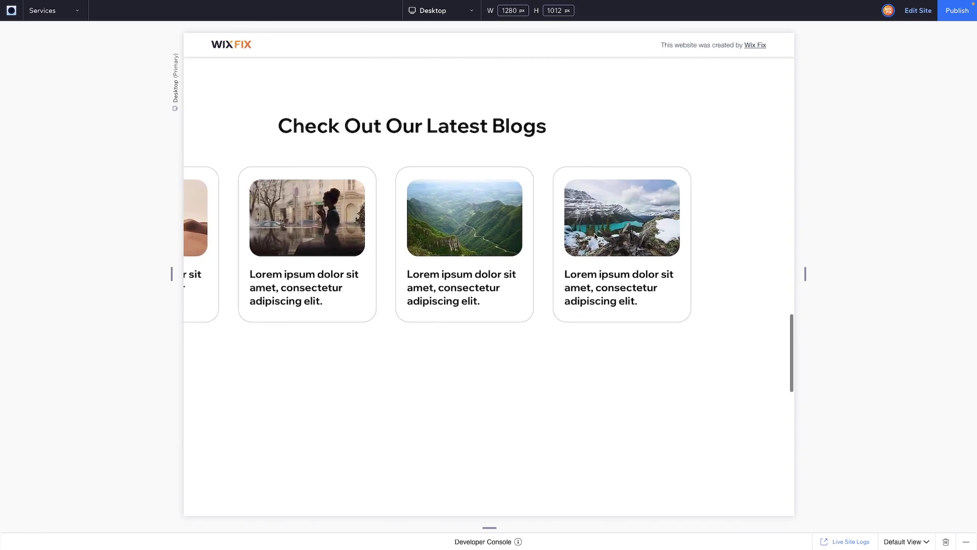
scroll(594, 236, "up", 1)
scroll(594, 236, "down", 1)
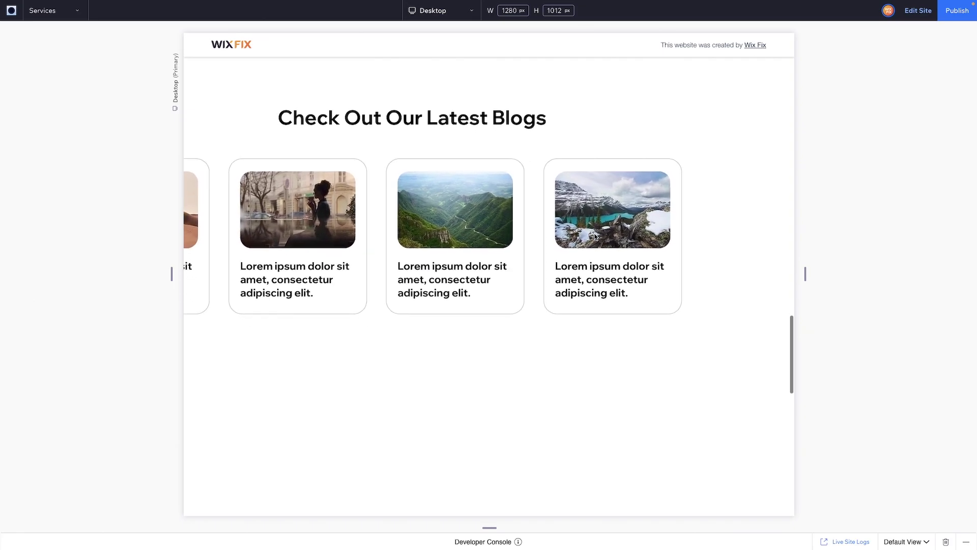
scroll(594, 237, "up", 1)
scroll(594, 237, "down", 1)
left_click(918, 11)
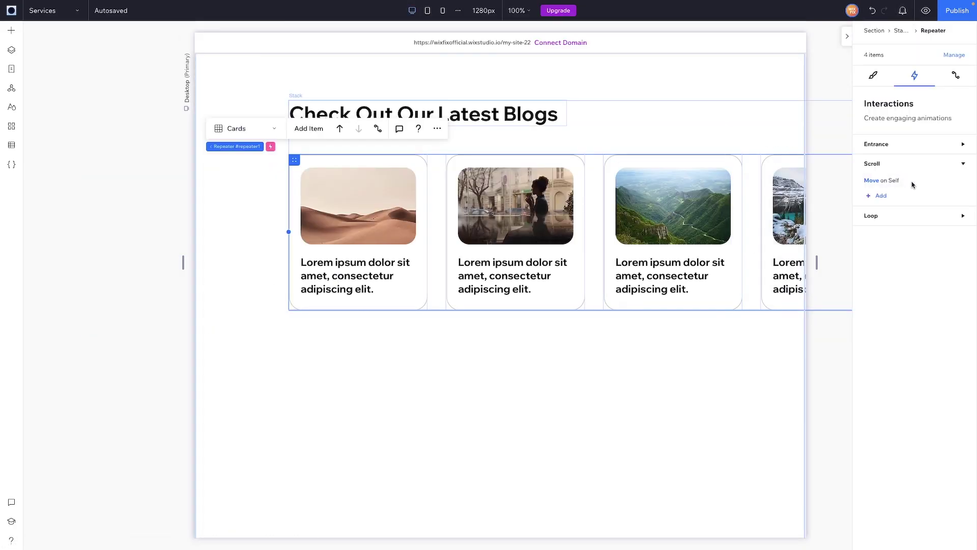
- Set the repeater's Move animation area to run from about 50% to 100%
left_click(911, 181)
left_click(903, 537)
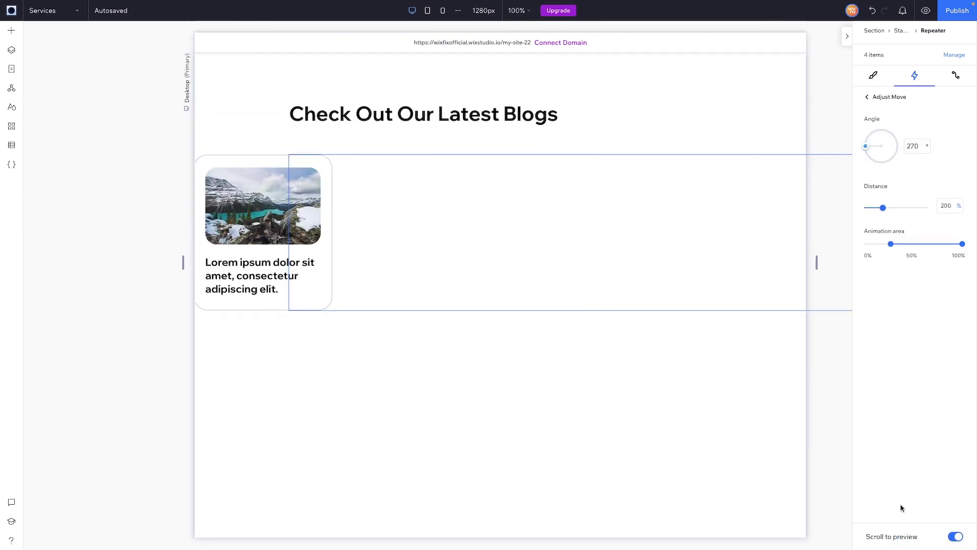
left_click_drag(890, 246, 914, 247)
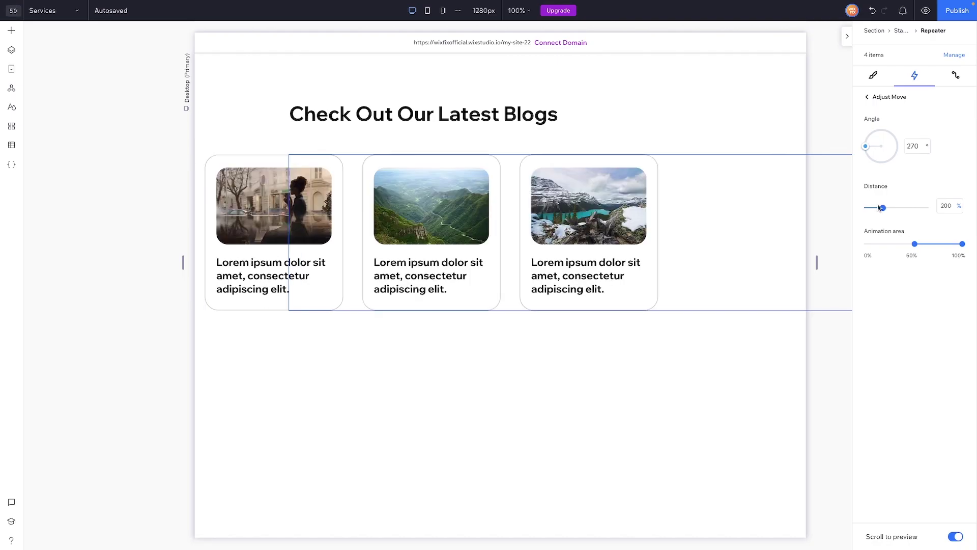
- Examine in the site preview how the cards travel across the sticky blog section from its start to its end
left_click(925, 12)
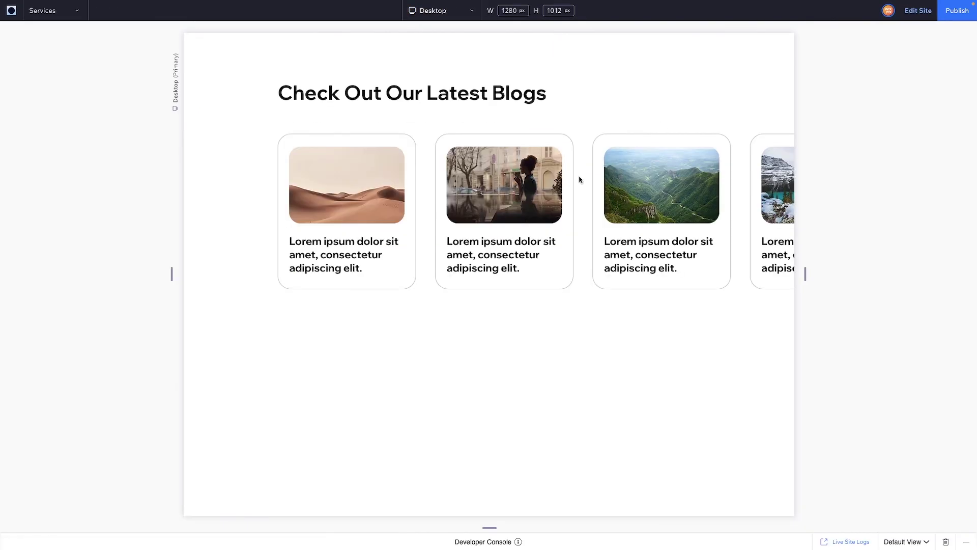
scroll(579, 179, "up", 2)
scroll(579, 179, "down", 2)
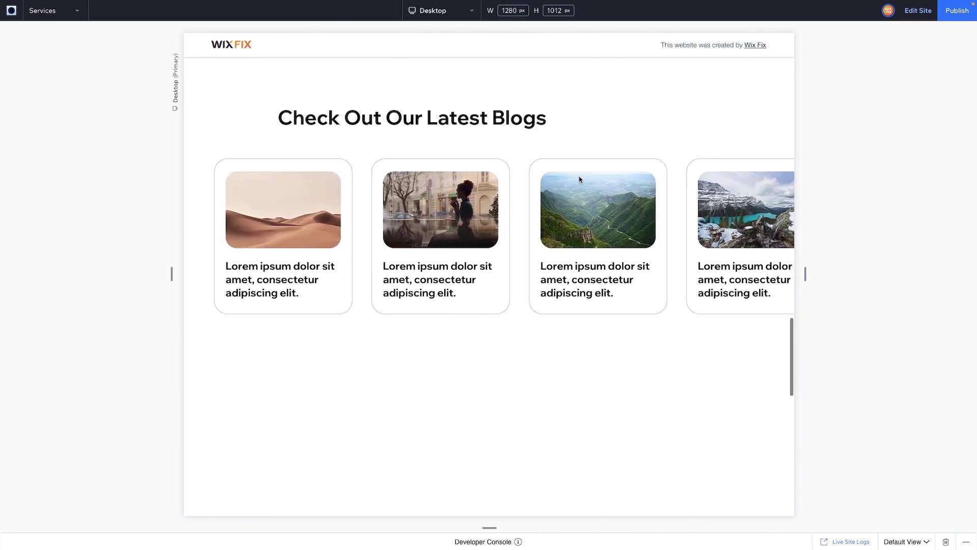
scroll(580, 179, "down", 2)
scroll(580, 179, "down", 5)
scroll(579, 180, "down", 5)
scroll(579, 179, "down", 3)
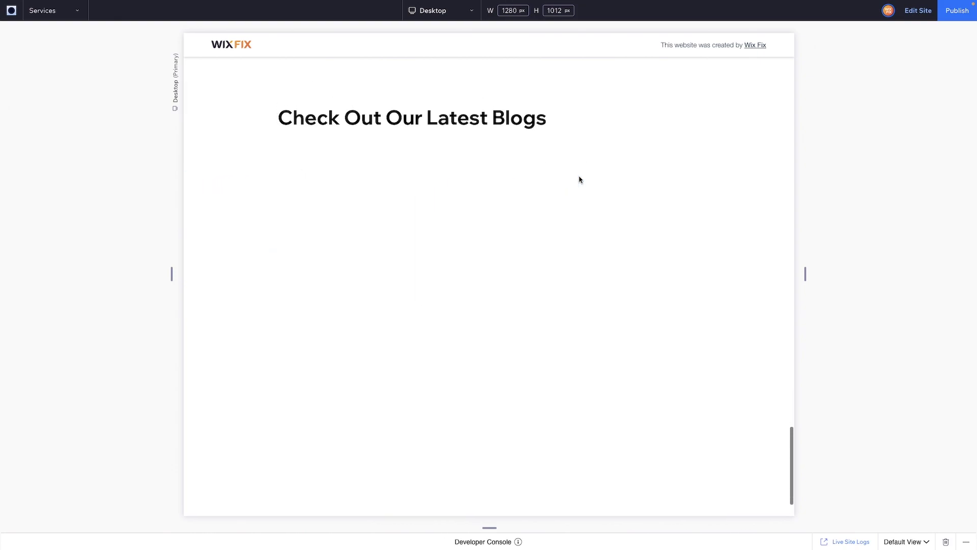
scroll(578, 179, "up", 5)
scroll(543, 204, "up", 2)
scroll(543, 204, "down", 4)
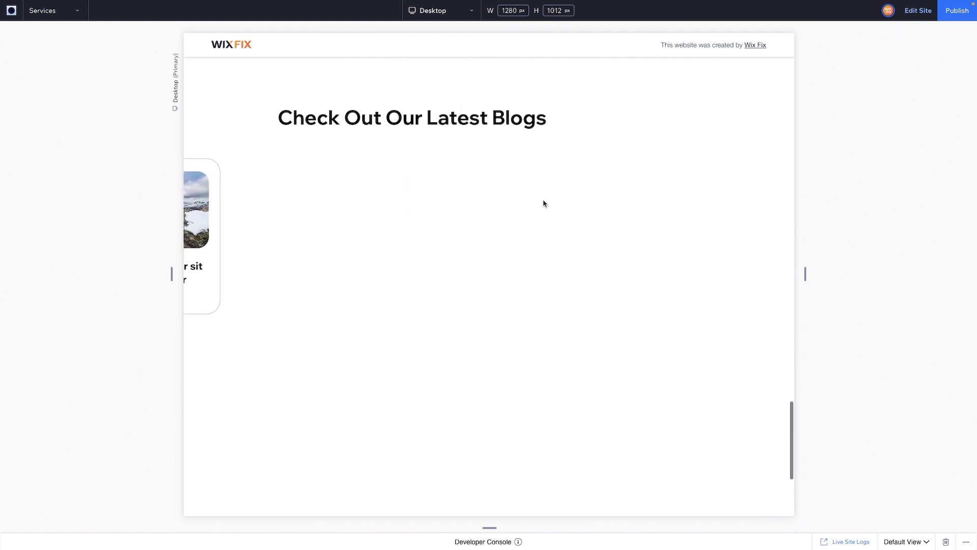
scroll(544, 204, "up", 4)
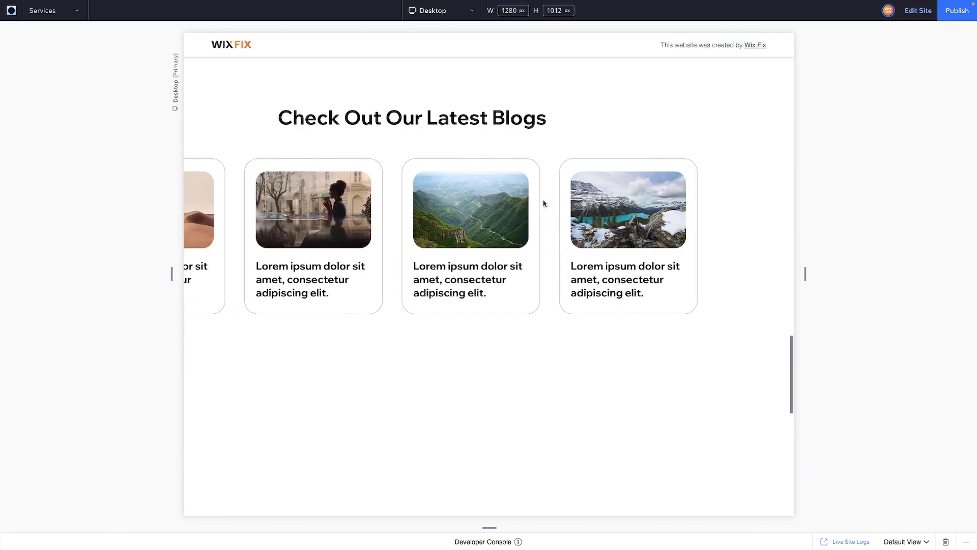
scroll(543, 204, "up", 2)
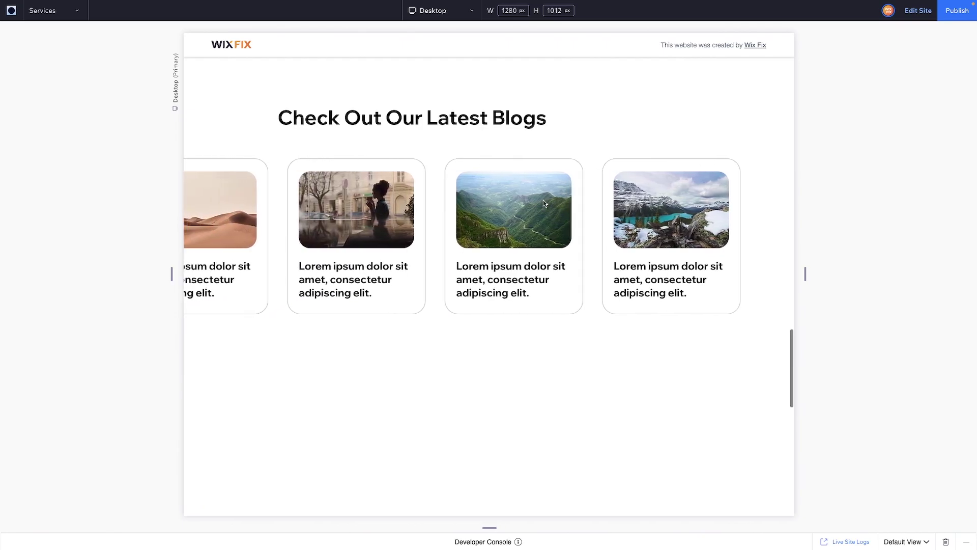
- Return to editing and set the repeater's Move distance to 100%, with the animation area starting at about 60%
left_click(914, 10)
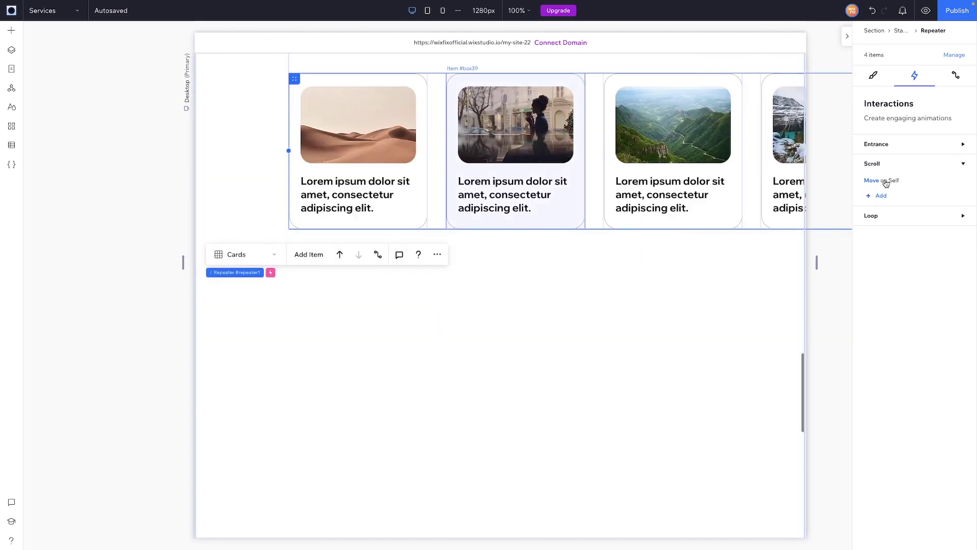
left_click(886, 182)
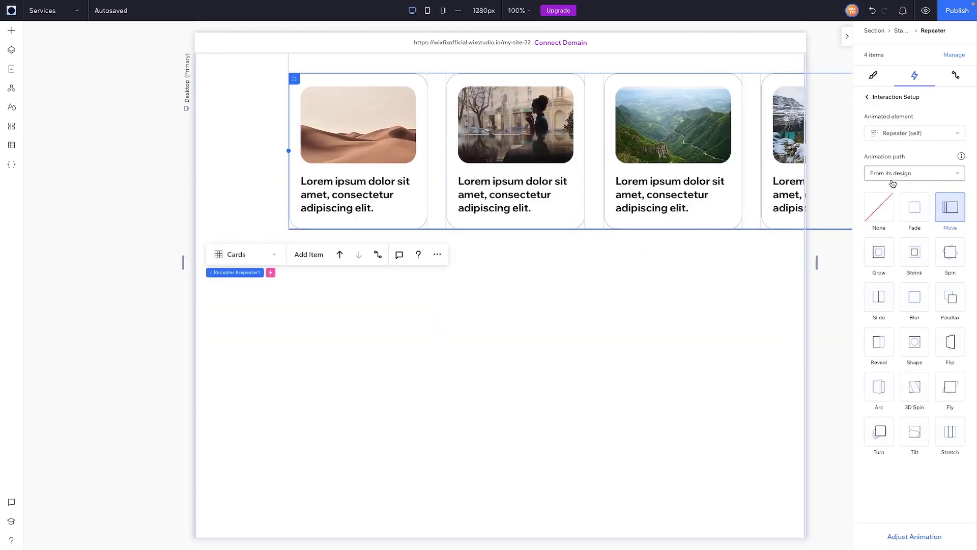
left_click(906, 538)
left_click(950, 207)
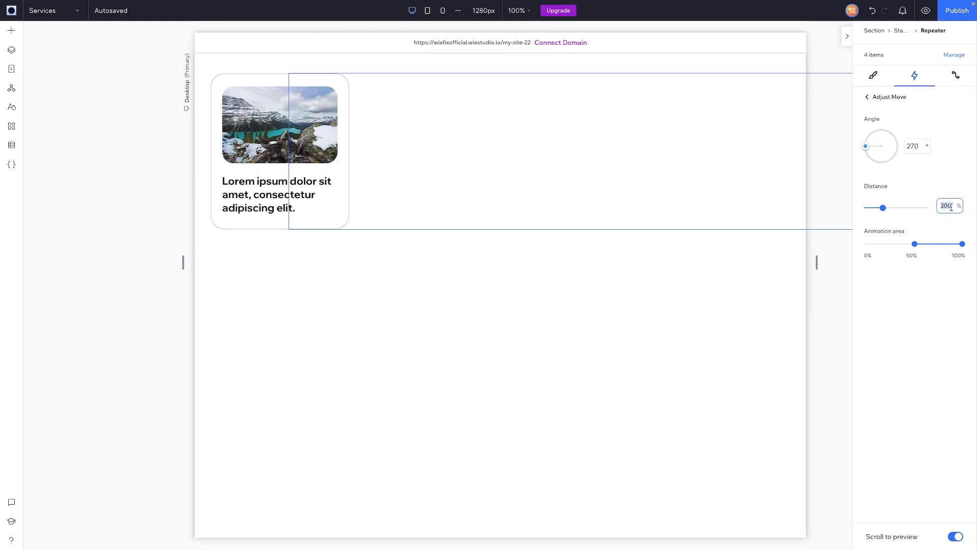
type("100")
left_click(931, 276)
left_click_drag(915, 248, 924, 248)
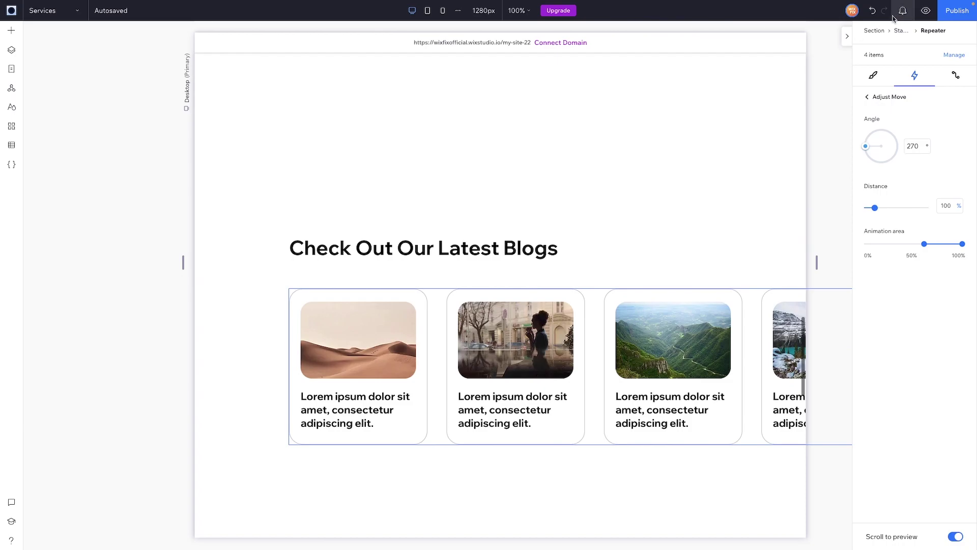
- Examine in the site preview how far the cards travel across the sticky blog section and where they end up
left_click(926, 11)
scroll(639, 271, "down", 3)
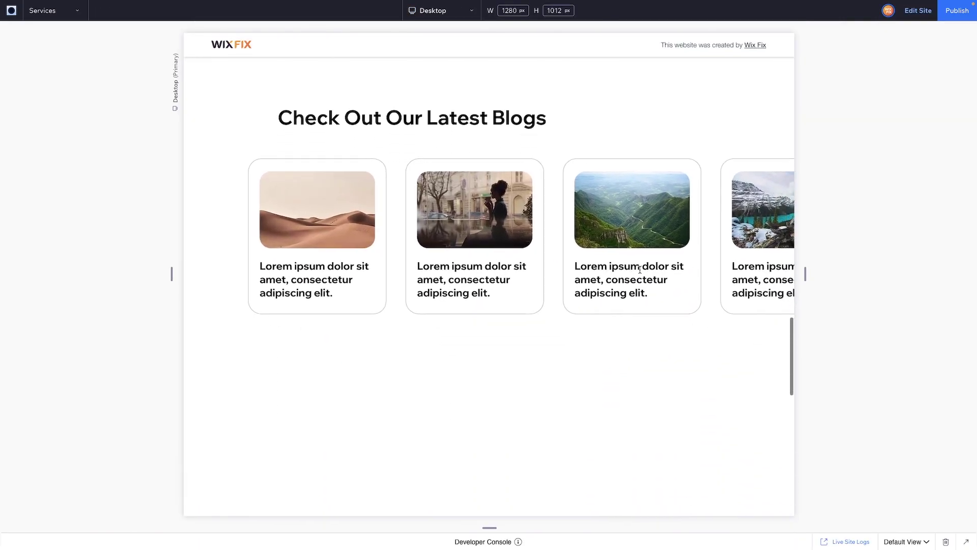
scroll(640, 270, "down", 3)
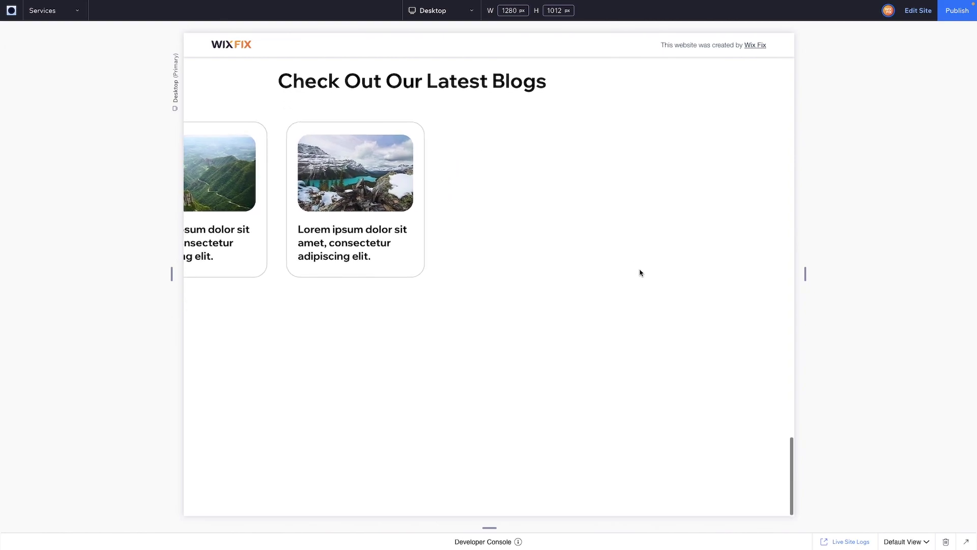
scroll(640, 272, "up", 2)
scroll(640, 273, "down", 2)
scroll(639, 273, "up", 1)
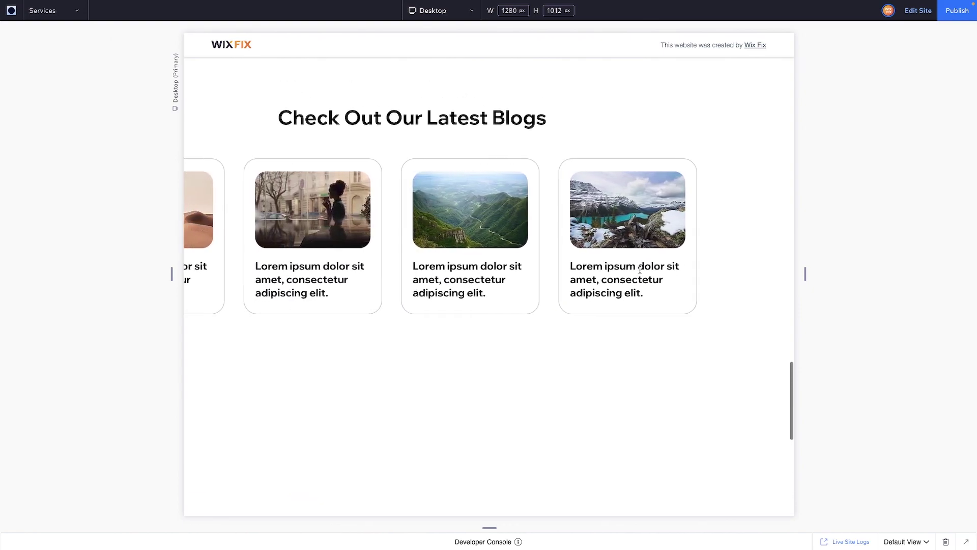
scroll(640, 270, "up", 1)
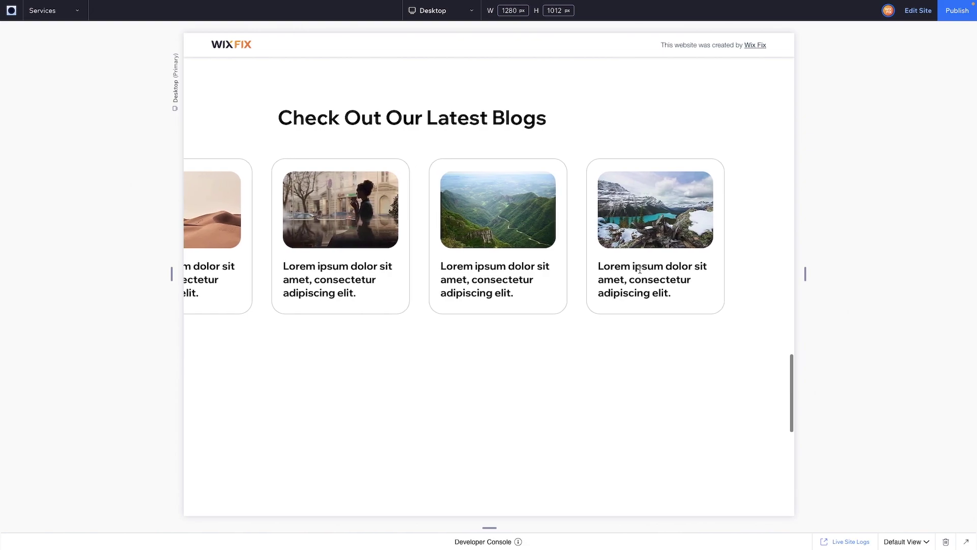
scroll(640, 270, "down", 1)
scroll(640, 270, "down", 2)
scroll(639, 273, "up", 3)
scroll(640, 269, "down", 5)
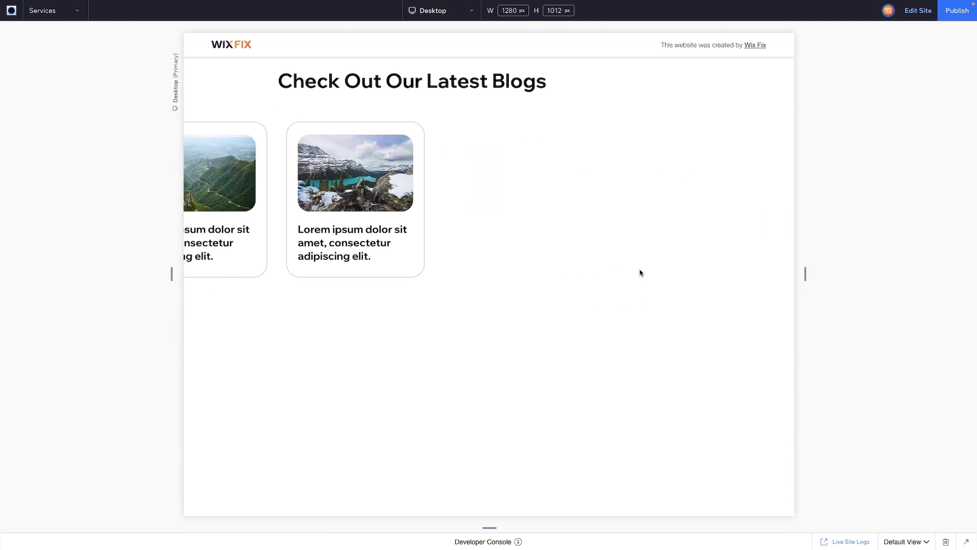
scroll(640, 273, "up", 4)
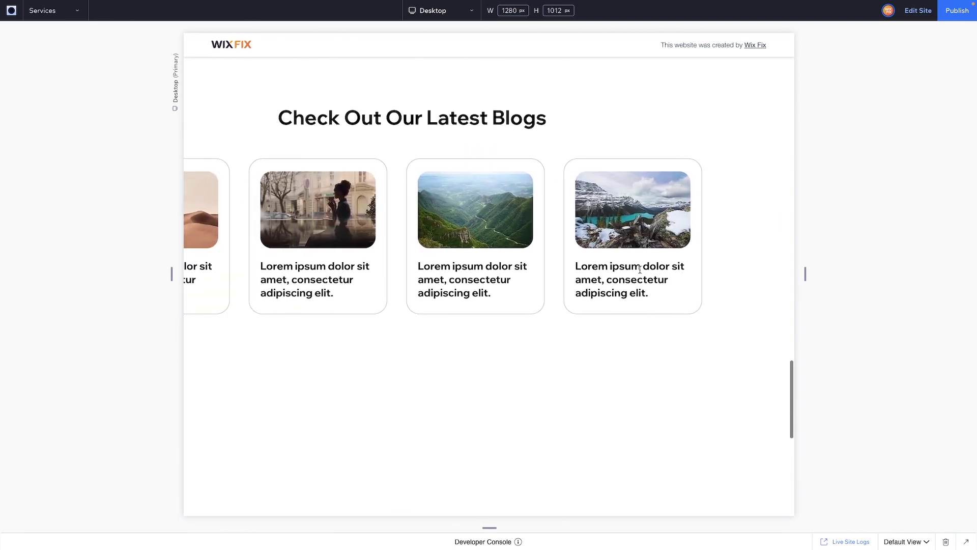
- Return to editing and set the repeater's Move distance to 50%, with the animation area running from about 50% to 100%
left_click(919, 11)
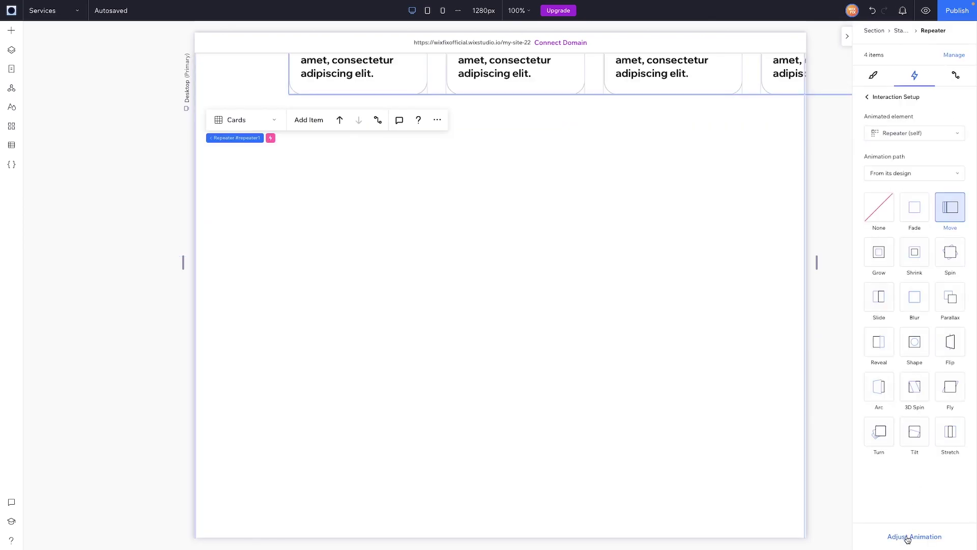
left_click(907, 538)
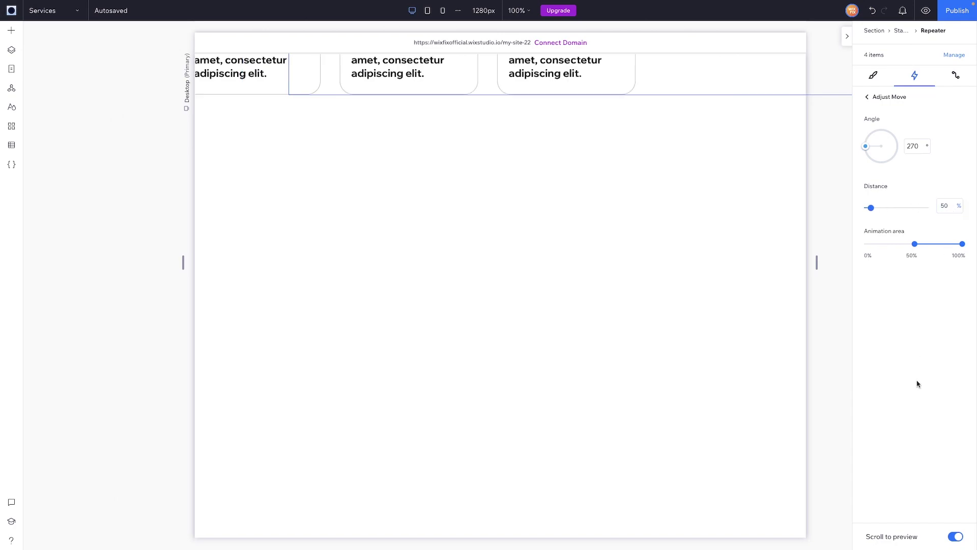
- Examine on the editing canvas how the card repeater shifts horizontally while scrolling through the blog section
scroll(664, 252, "up", 5)
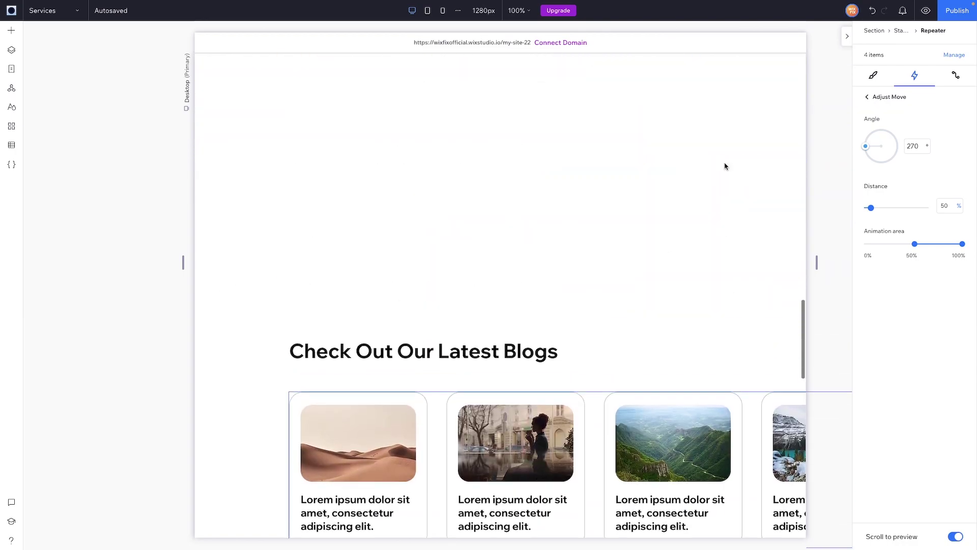
scroll(665, 201, "down", 8)
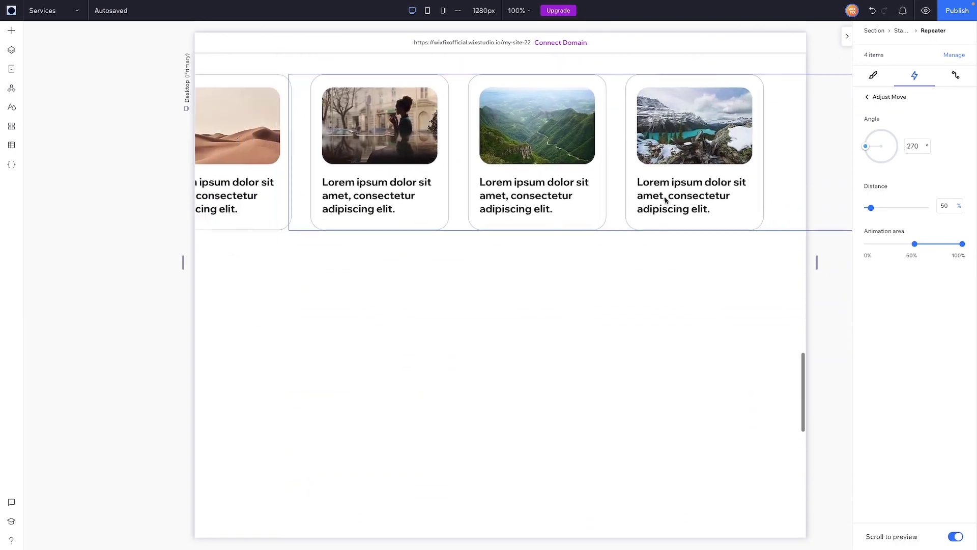
scroll(665, 201, "down", 2)
scroll(665, 201, "up", 2)
scroll(665, 201, "down", 1)
scroll(665, 200, "up", 1)
scroll(665, 200, "down", 2)
scroll(665, 201, "up", 2)
scroll(665, 201, "down", 3)
scroll(665, 200, "up", 3)
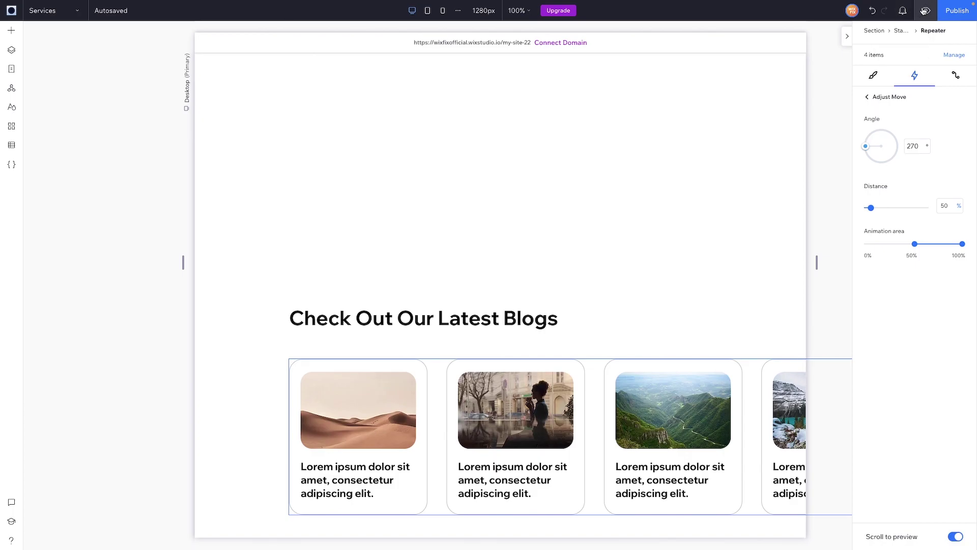
- Examine in the site preview how the cards slide beneath the sticky heading from the section's start to its end
left_click(924, 11)
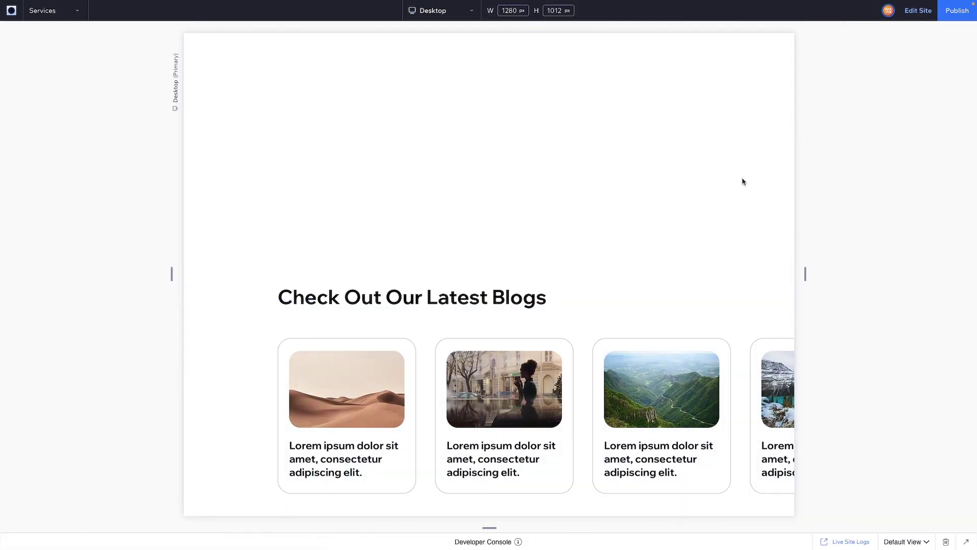
scroll(742, 182, "up", 1)
scroll(742, 181, "down", 5)
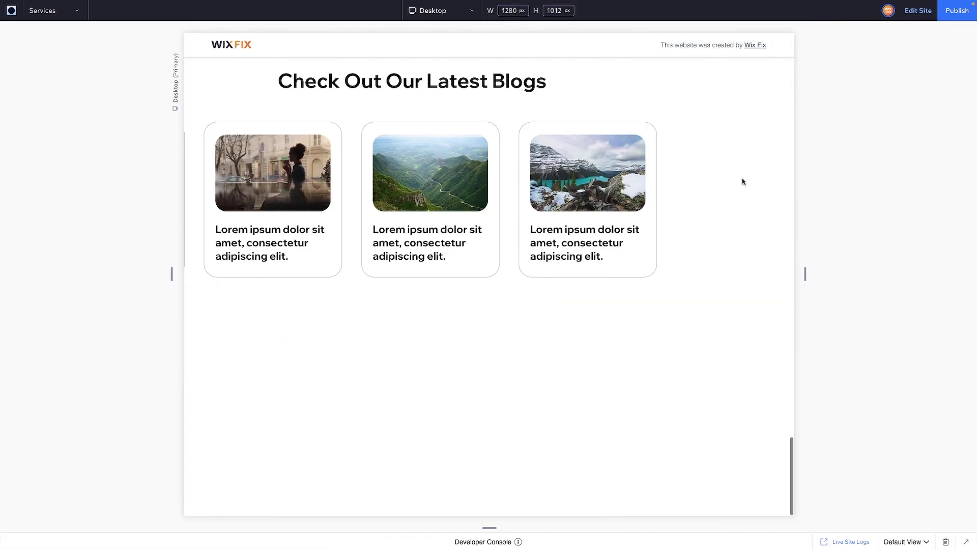
scroll(743, 182, "up", 5)
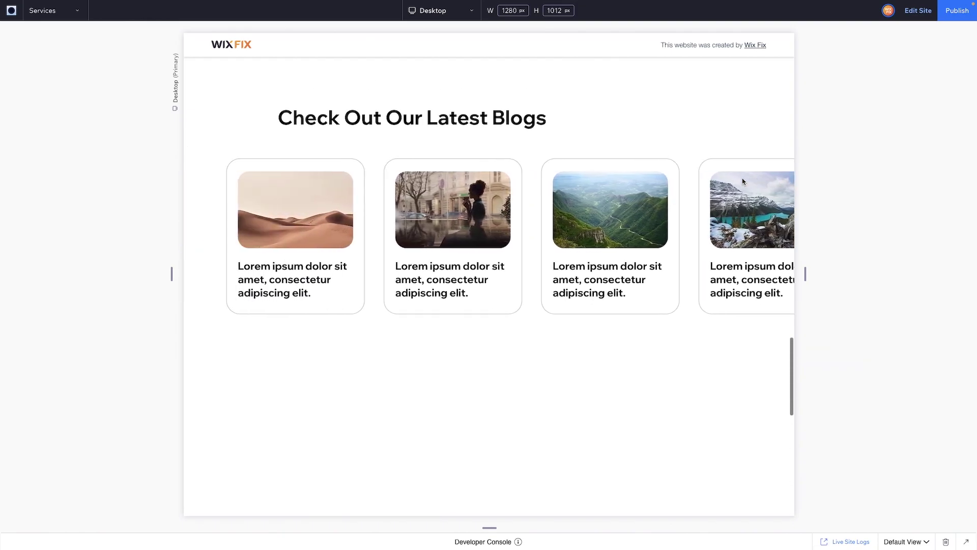
scroll(743, 182, "up", 3)
scroll(743, 182, "down", 7)
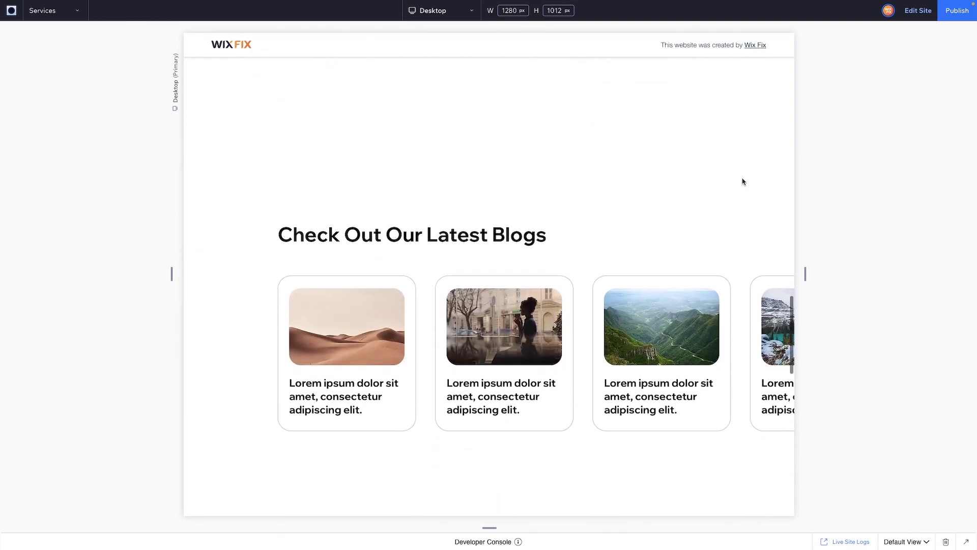
scroll(743, 182, "down", 5)
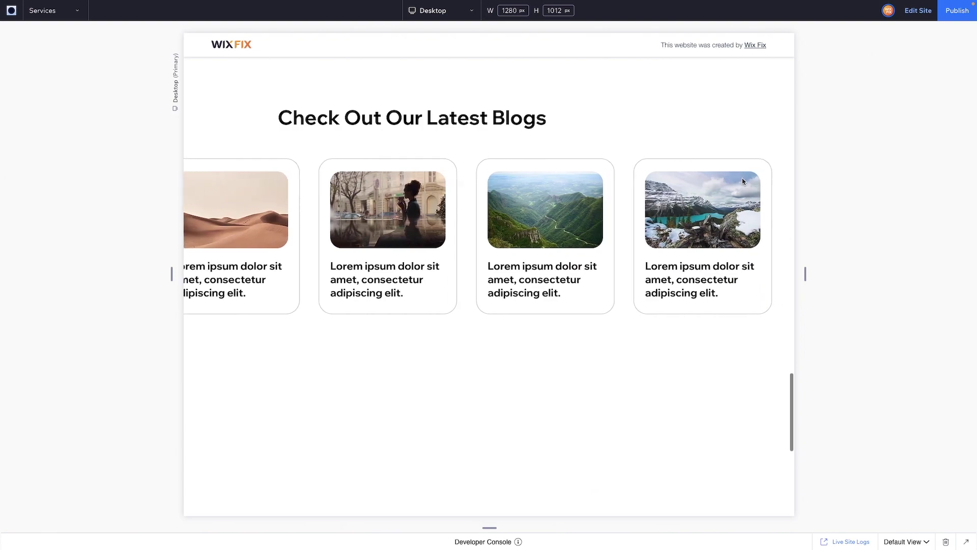
scroll(743, 182, "down", 1)
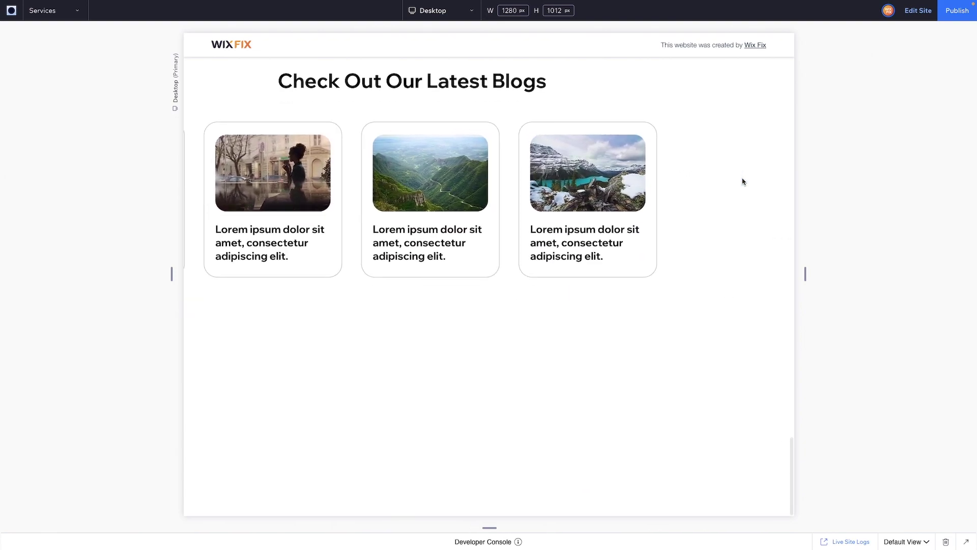
scroll(743, 182, "up", 1)
scroll(742, 181, "down", 1)
scroll(742, 182, "up", 4)
scroll(743, 182, "down", 1)
scroll(743, 182, "down", 8)
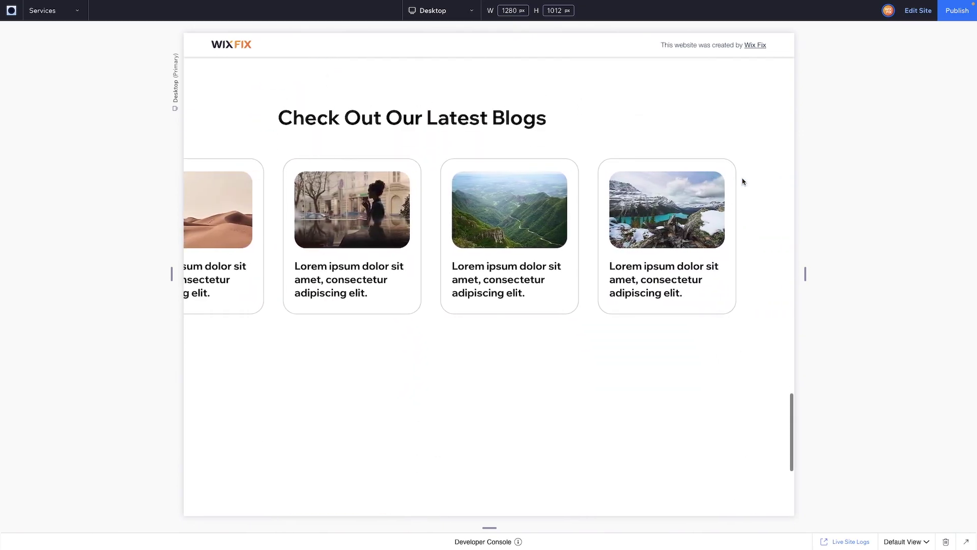
scroll(743, 182, "down", 2)
scroll(712, 321, "up", 10)
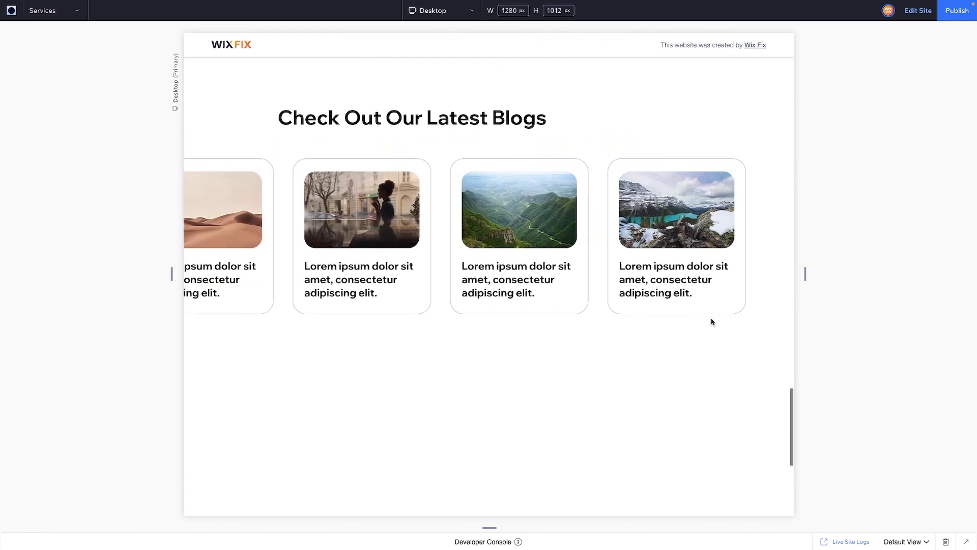
scroll(711, 321, "down", 8)
scroll(711, 322, "down", 3)
scroll(711, 320, "up", 10)
scroll(711, 321, "down", 10)
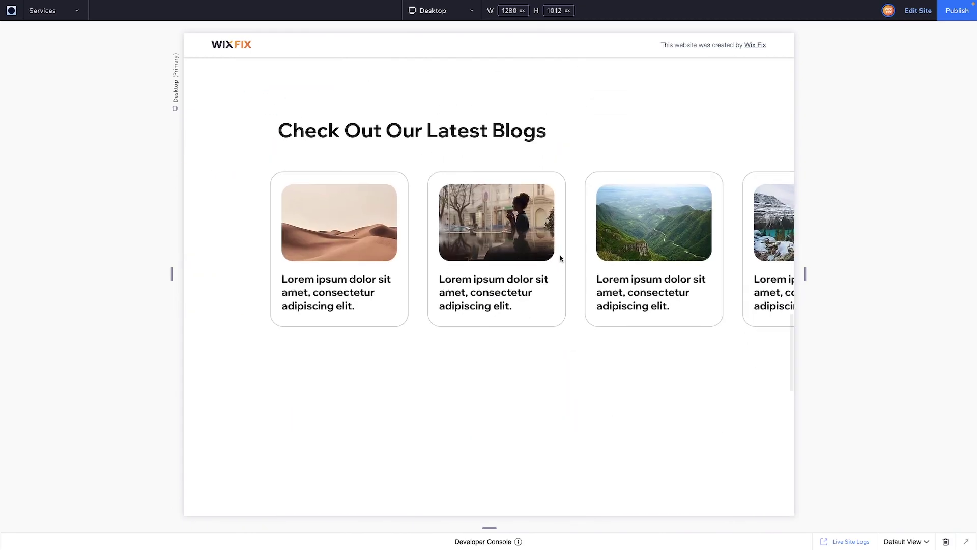
scroll(509, 245, "down", 6)
scroll(507, 244, "up", 7)
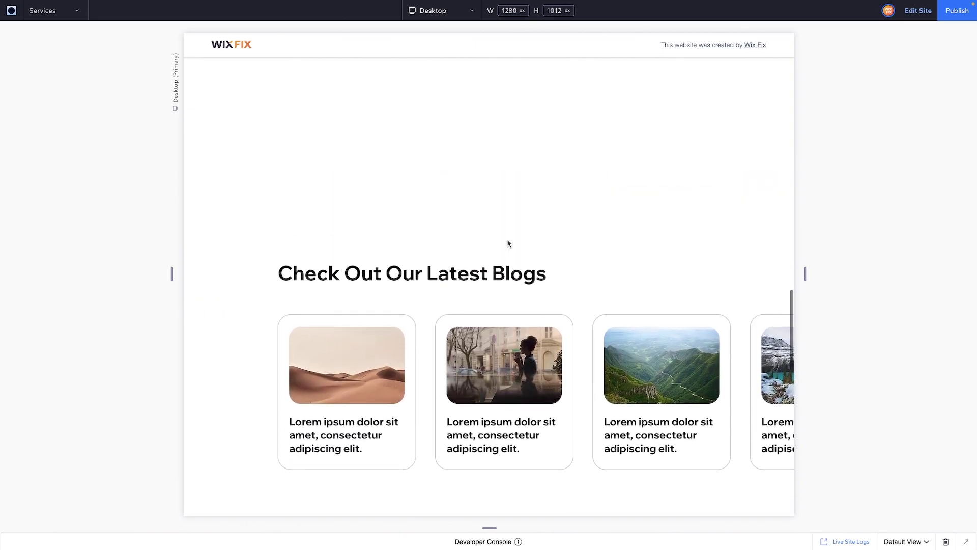
scroll(508, 243, "down", 3)
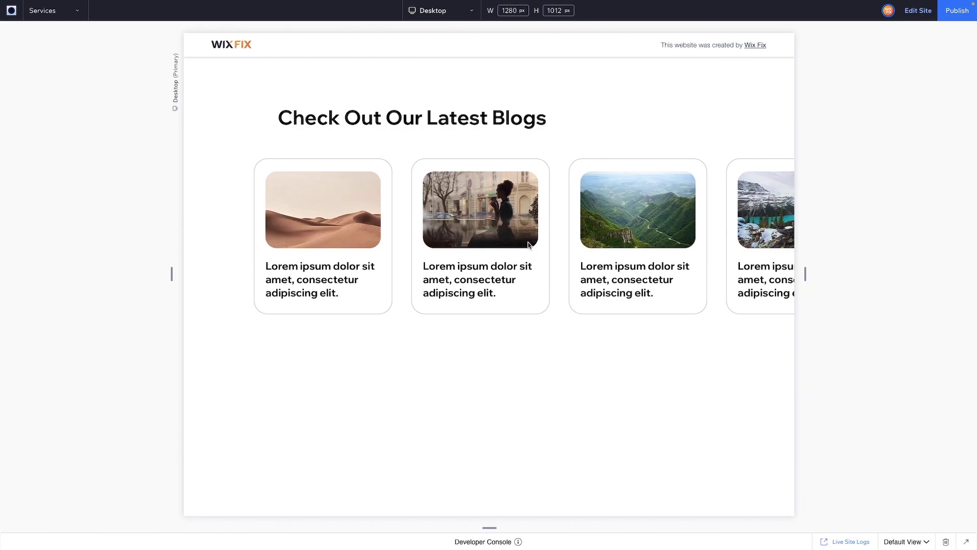
scroll(551, 197, "down", 4)
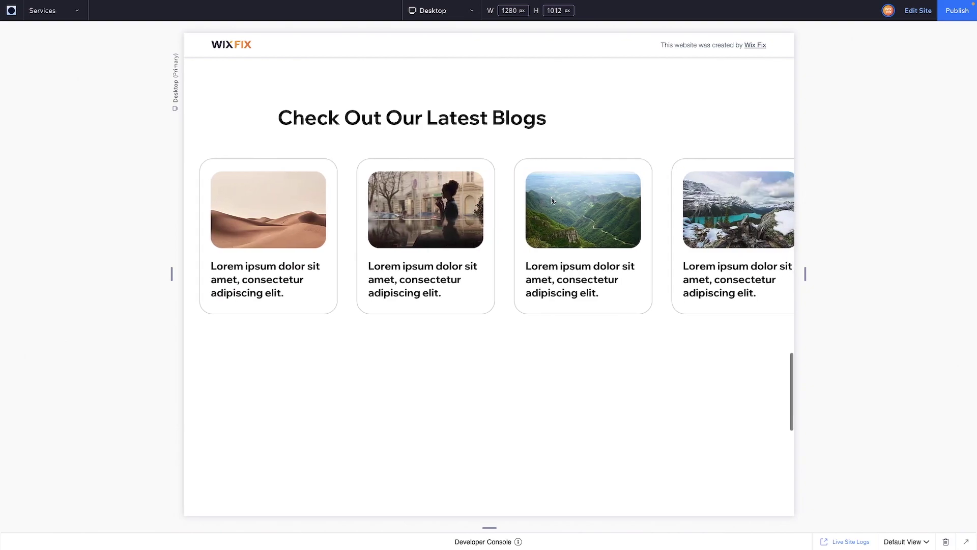
scroll(551, 197, "down", 1)
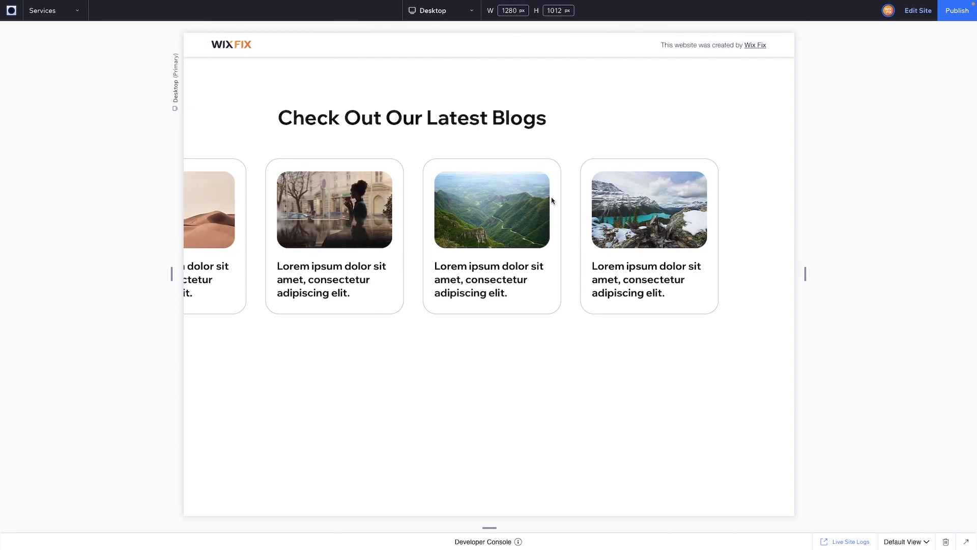
scroll(551, 200, "down", 2)
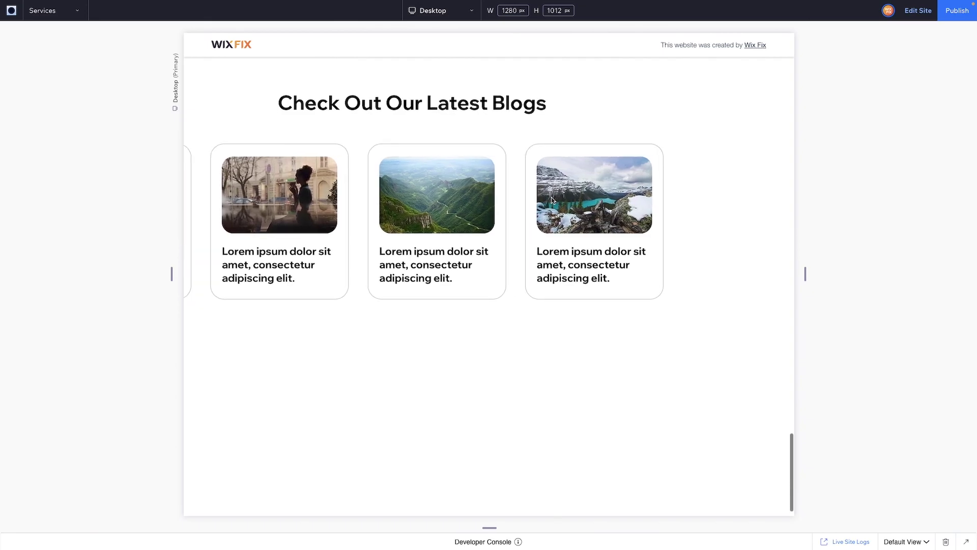
scroll(551, 201, "up", 3)
scroll(551, 200, "up", 4)
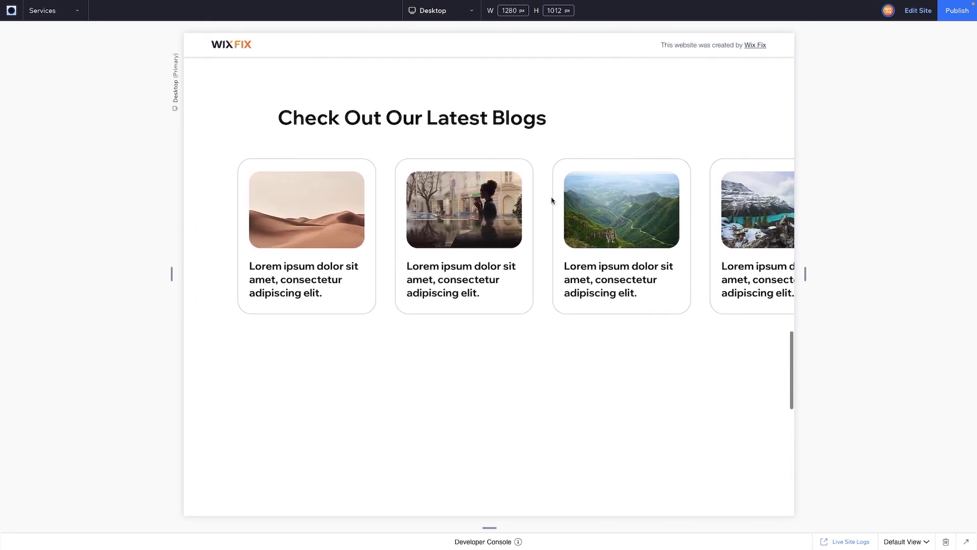
scroll(551, 201, "down", 2)
scroll(551, 200, "down", 5)
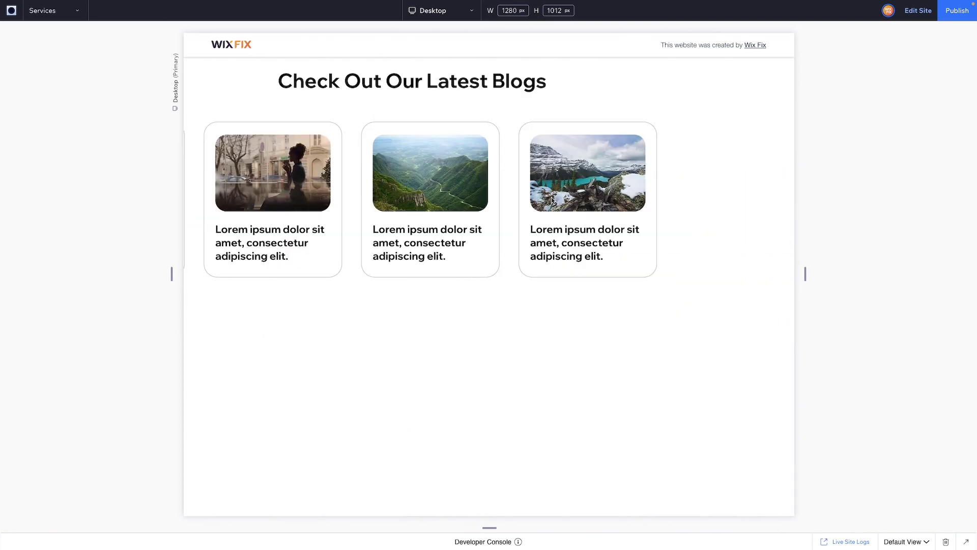
scroll(551, 201, "up", 3)
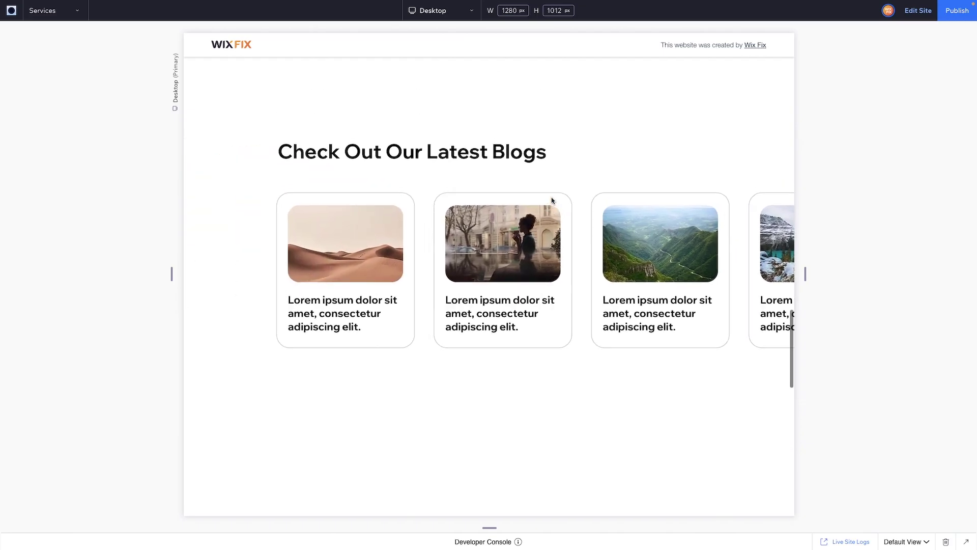
scroll(551, 200, "down", 4)
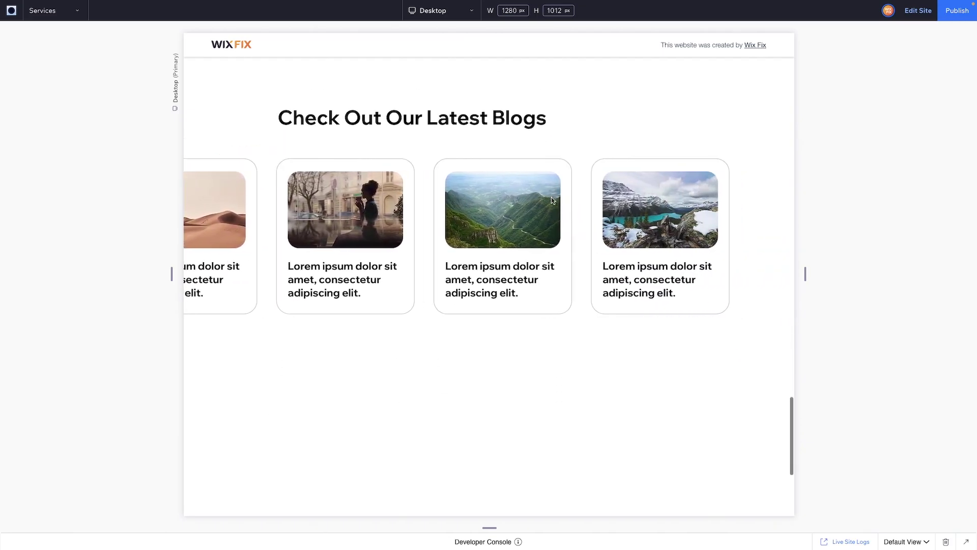
scroll(551, 201, "down", 2)
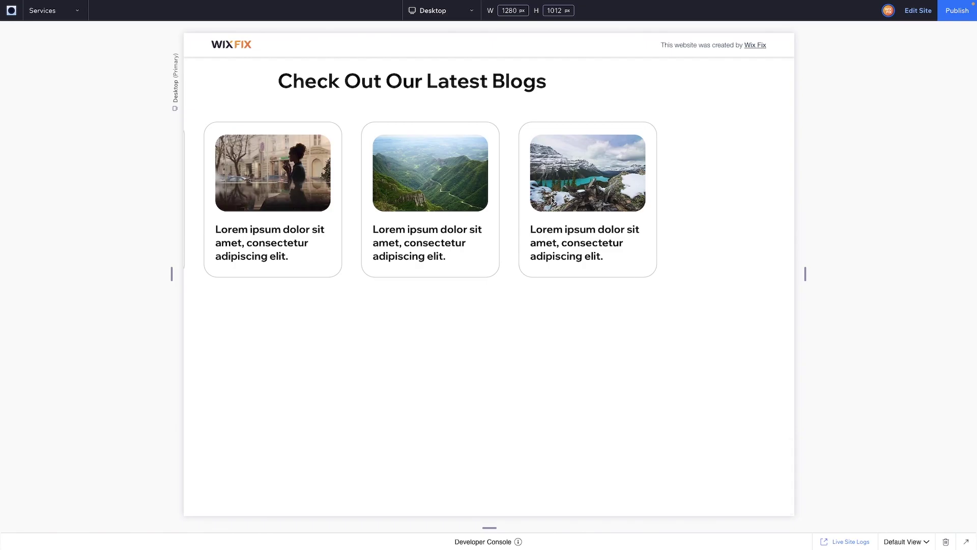